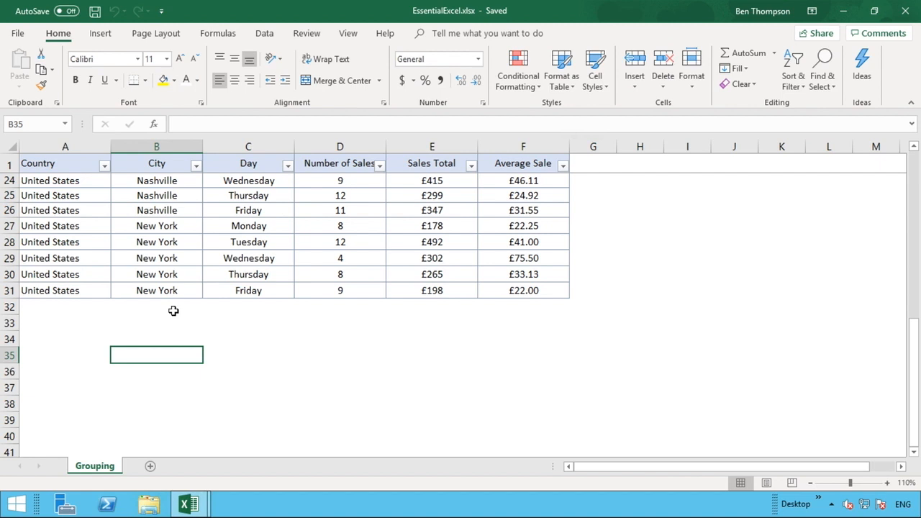
# Group the Country and City columns (A and B), and collapse and re-expand the group
pyautogui.click(94, 146)
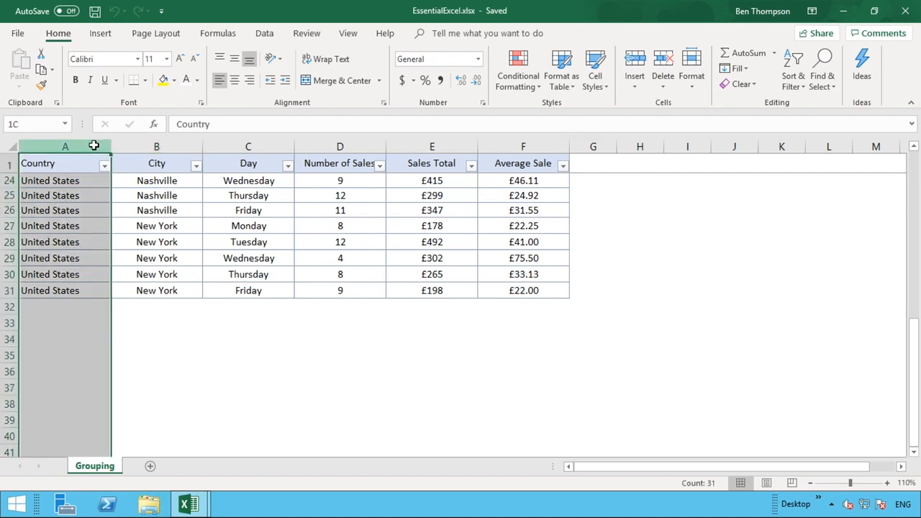
pyautogui.moveTo(93, 146); pyautogui.dragTo(141, 145)
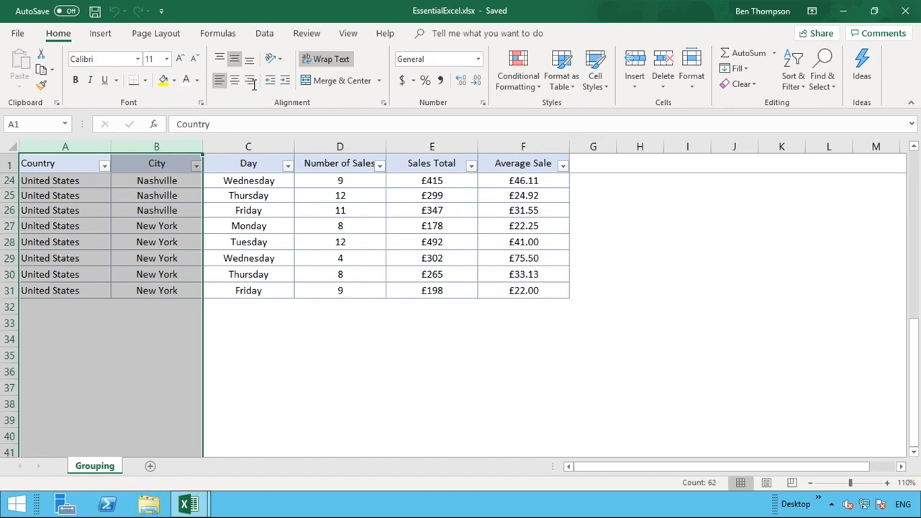
pyautogui.click(255, 36)
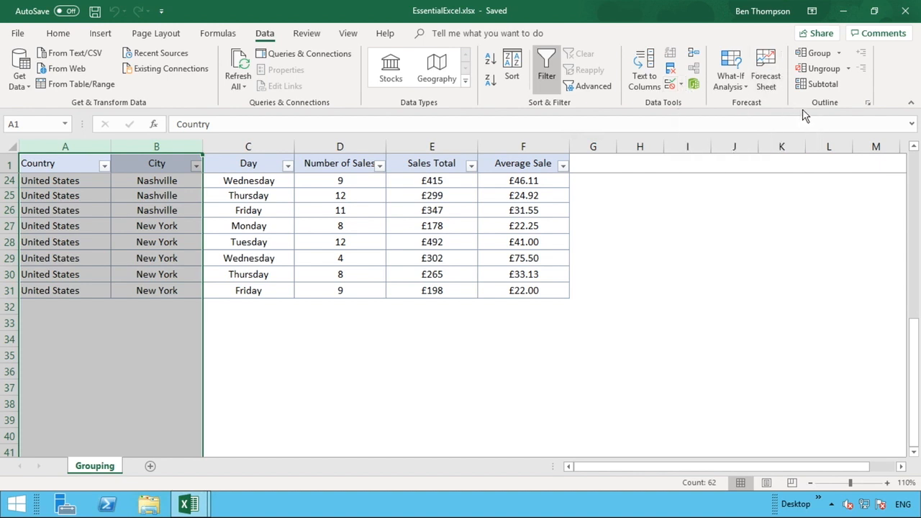
pyautogui.click(839, 54)
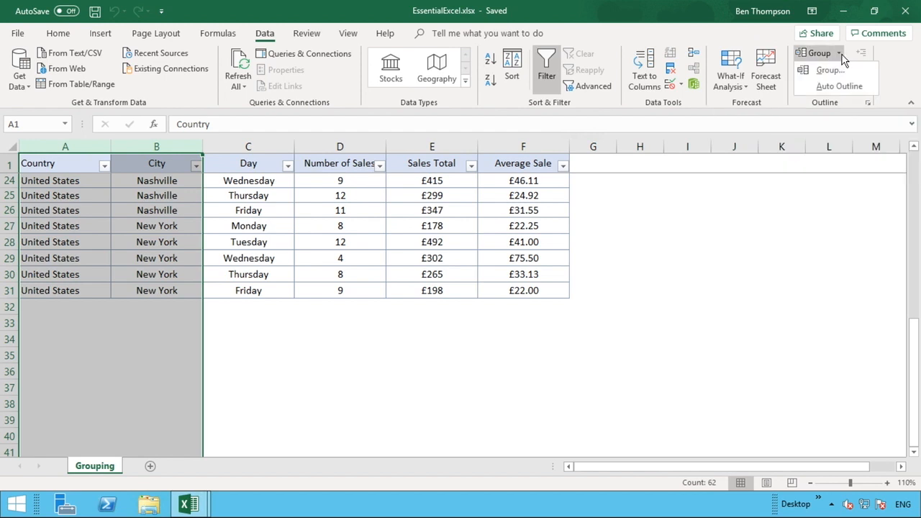
pyautogui.click(824, 56)
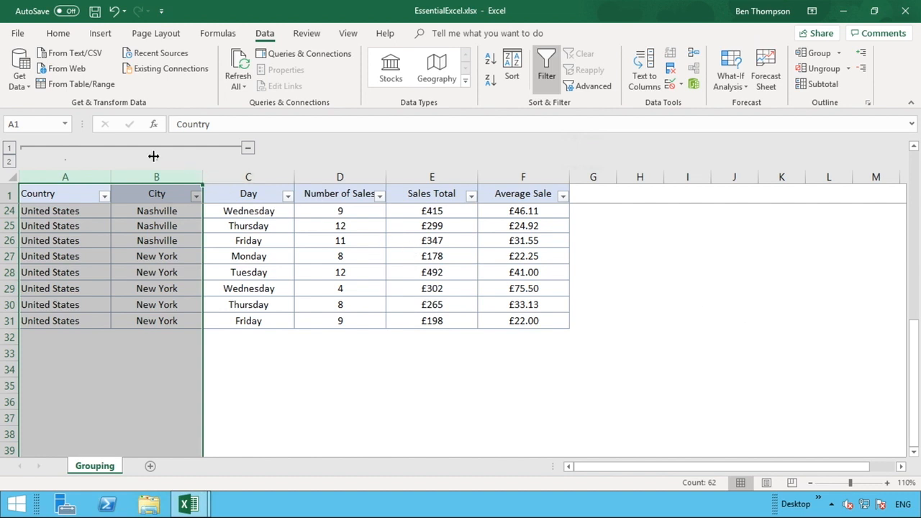
pyautogui.click(246, 151)
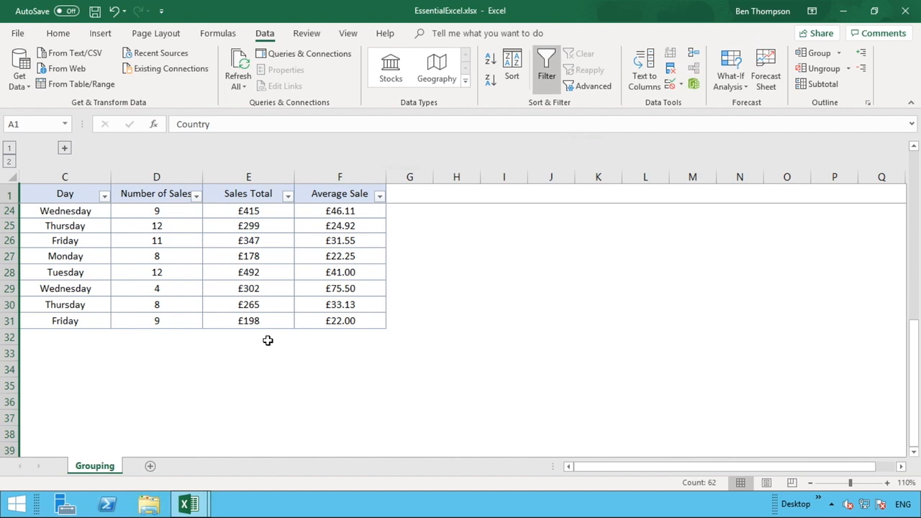
pyautogui.click(64, 149)
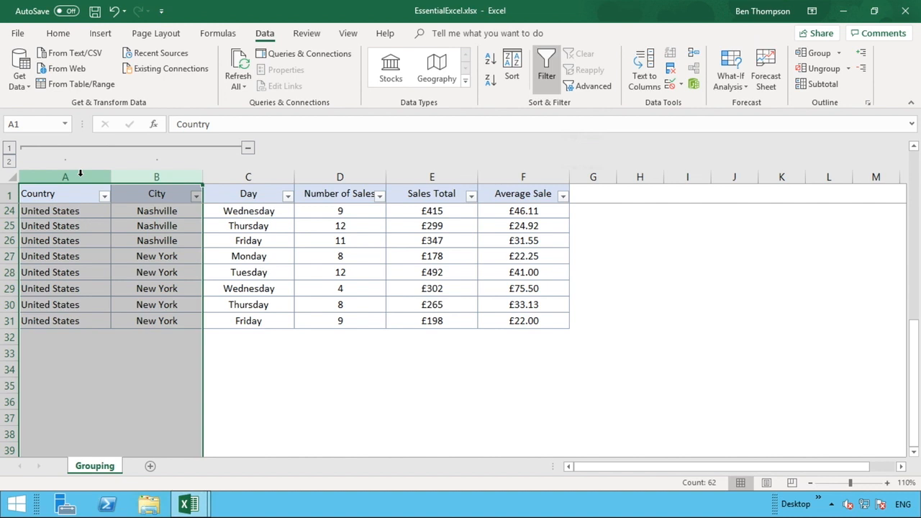
# Ungroup the Country and City columns (A and B) and clear the column selection
pyautogui.moveTo(80, 173); pyautogui.dragTo(121, 173)
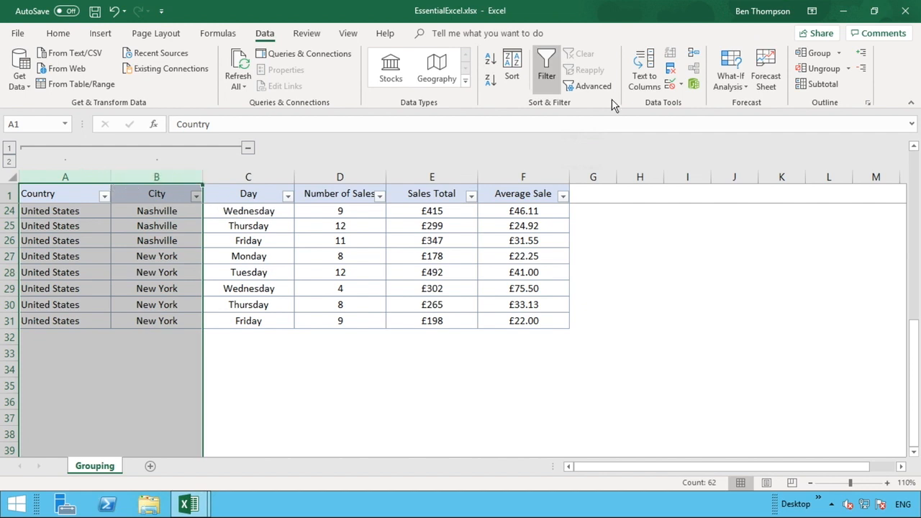
pyautogui.click(816, 70)
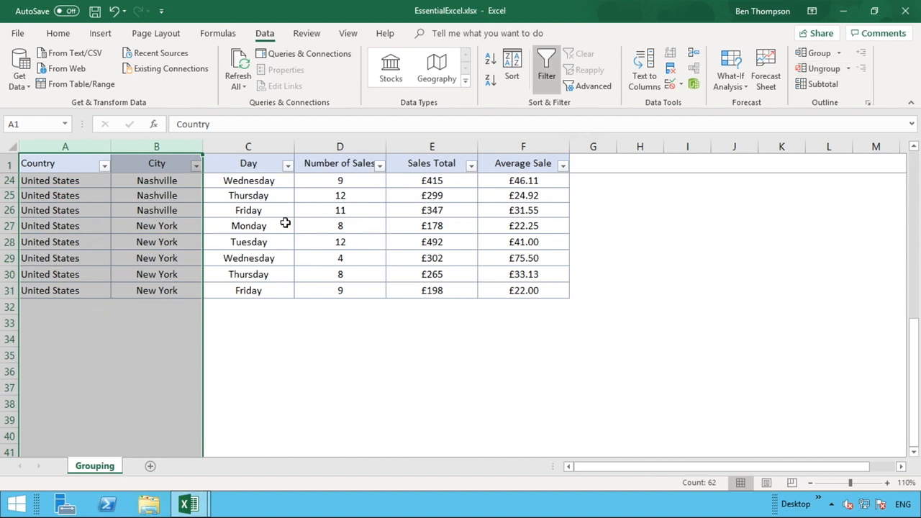
pyautogui.click(227, 212)
# Group only the City column (B)
pyautogui.click(65, 146)
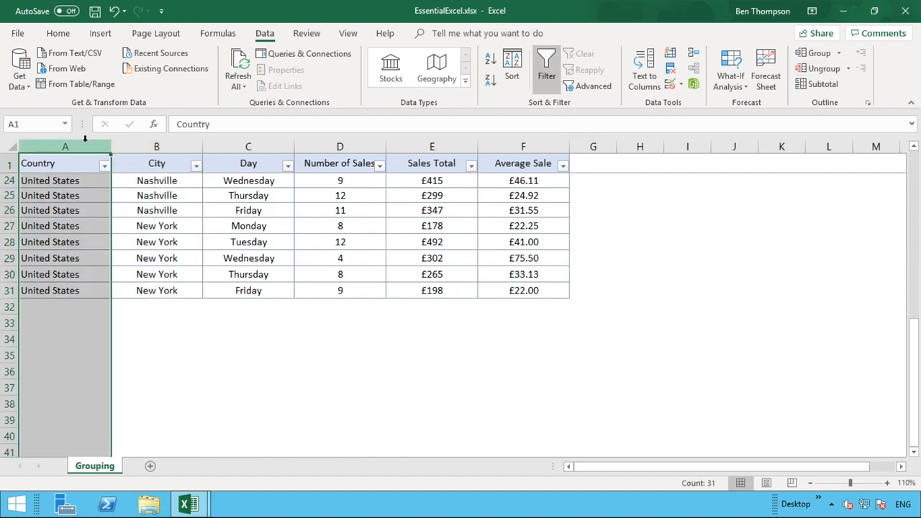
pyautogui.click(147, 146)
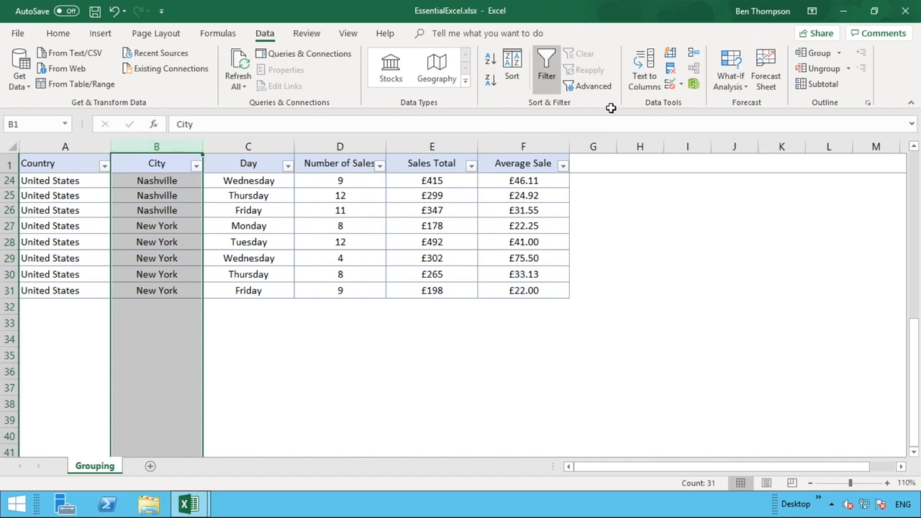
pyautogui.click(820, 57)
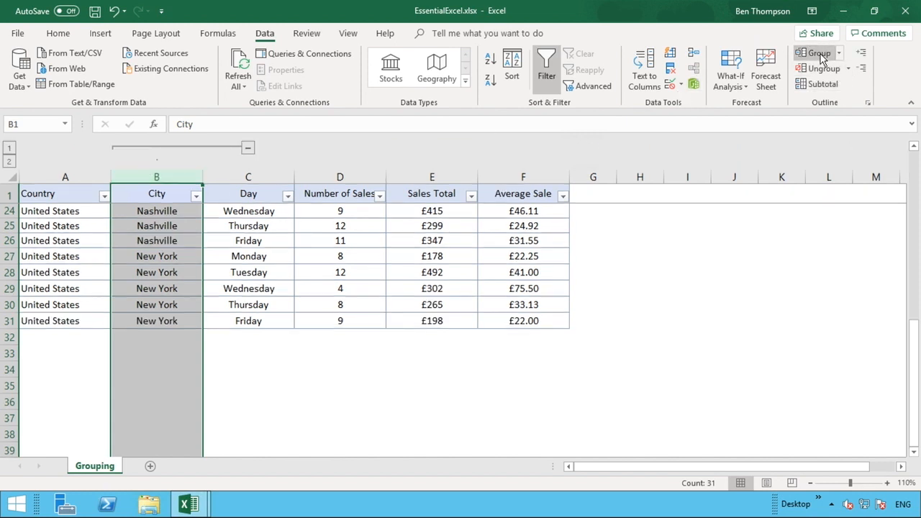
# Collapse and expand the City column group twice, leaving the column shown
pyautogui.click(249, 151)
pyautogui.click(244, 340)
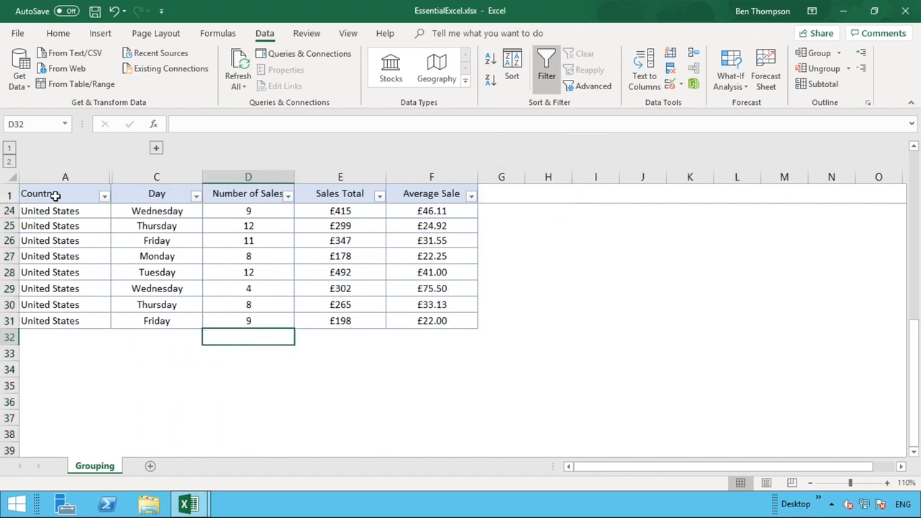
pyautogui.click(156, 149)
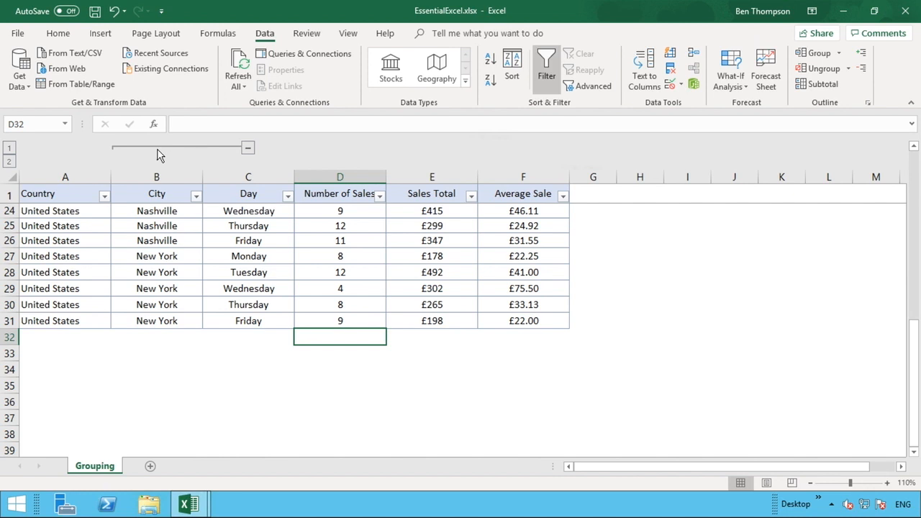
pyautogui.click(248, 151)
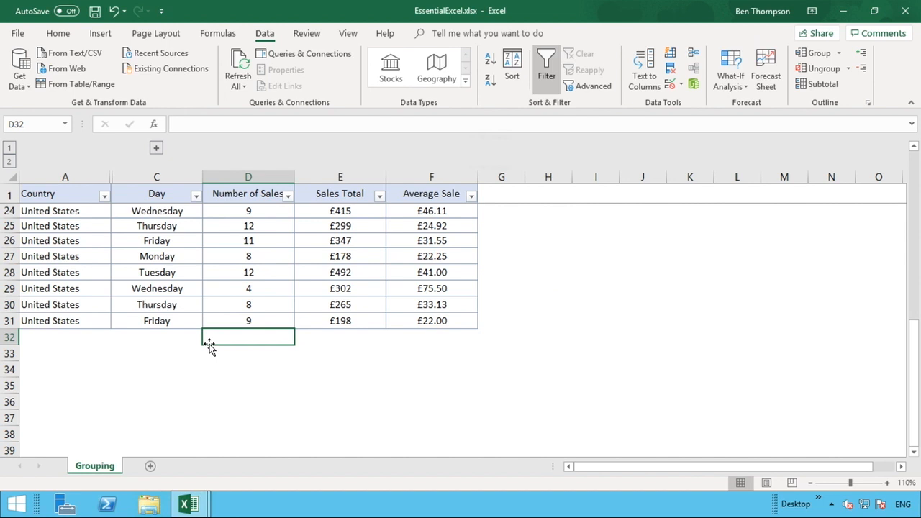
pyautogui.click(156, 148)
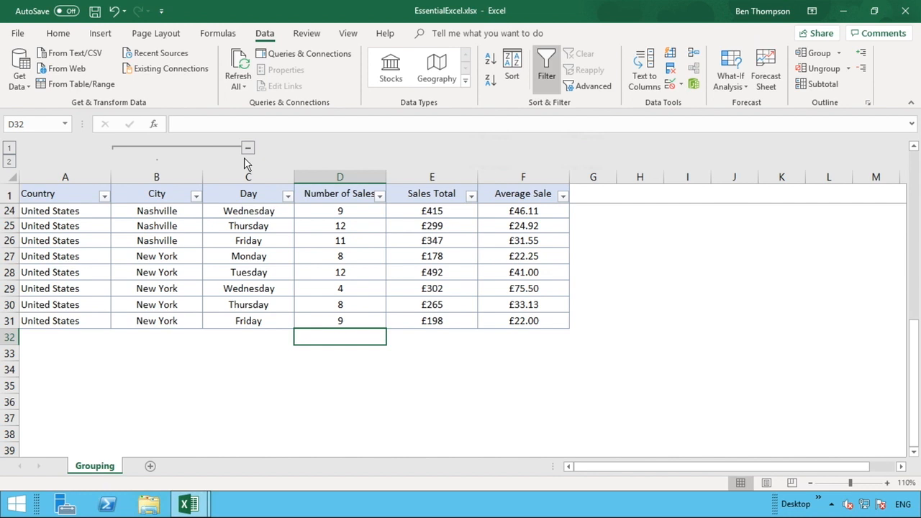
# Remove the grouping from the City column (B)
pyautogui.click(822, 69)
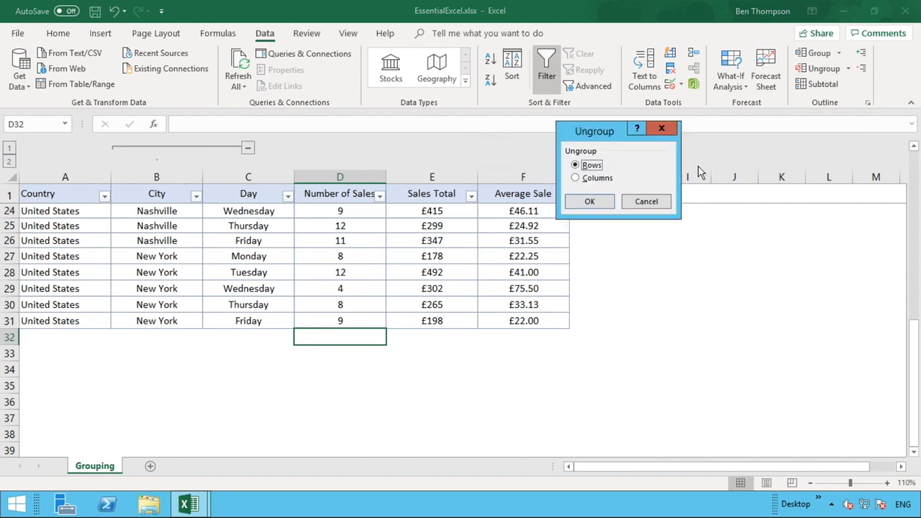
pyautogui.click(639, 207)
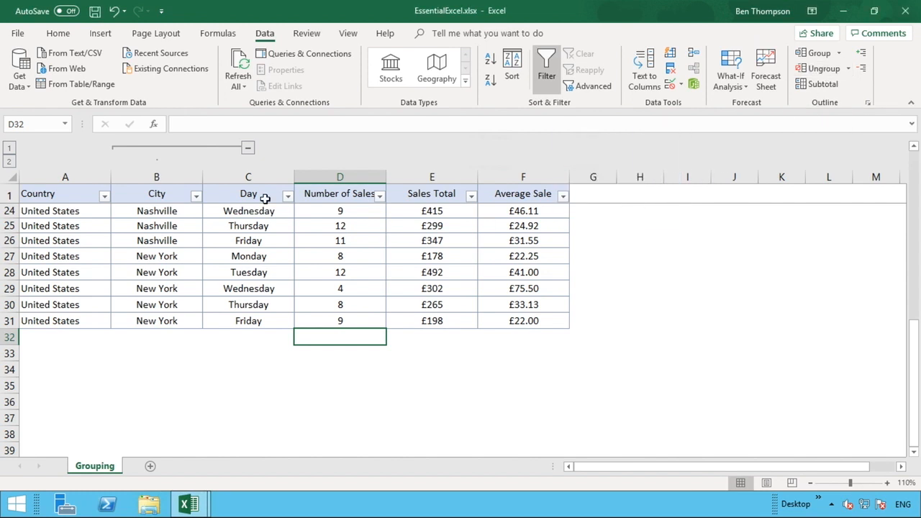
pyautogui.click(191, 178)
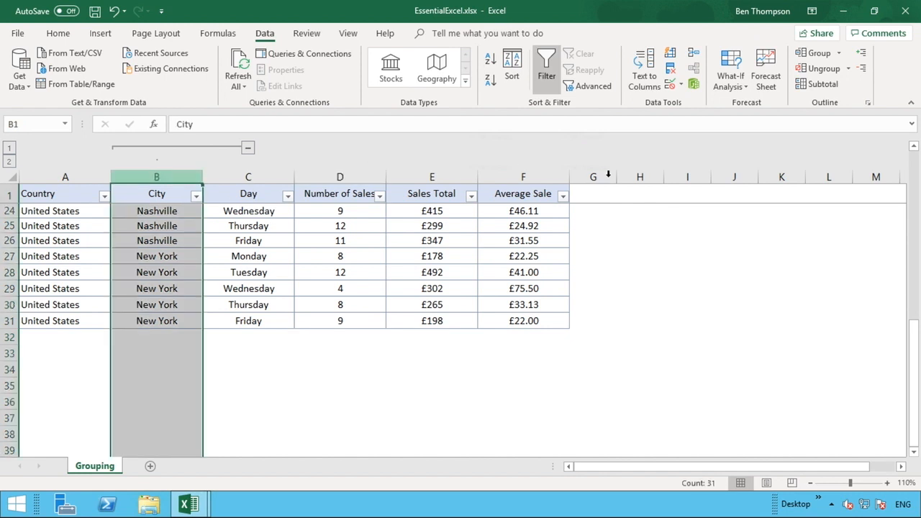
pyautogui.click(821, 68)
pyautogui.click(482, 319)
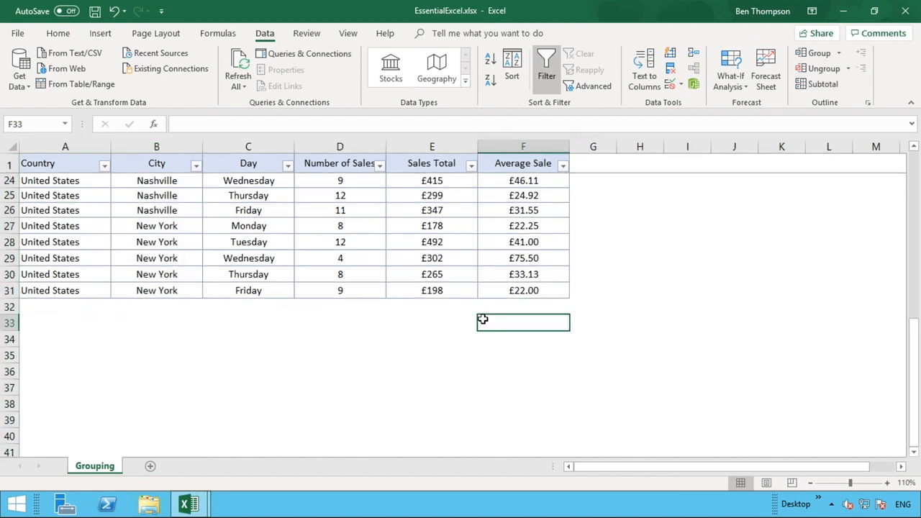
# Group the City column (B) again, and collapse and expand it with outline levels 1 and 2
pyautogui.click(126, 142)
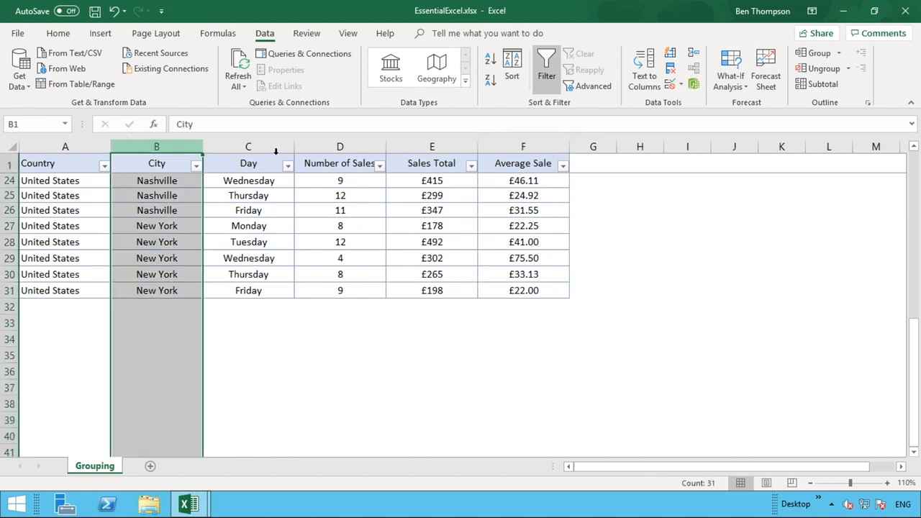
pyautogui.click(815, 53)
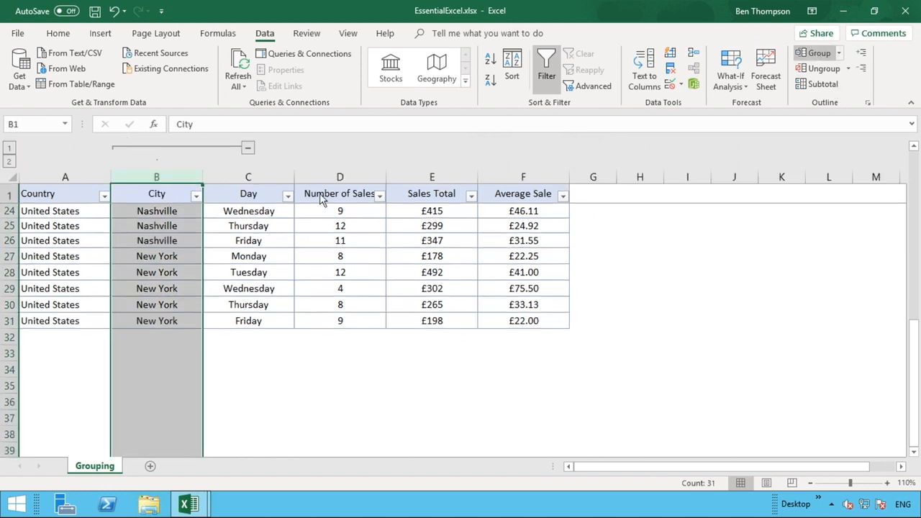
pyautogui.click(10, 149)
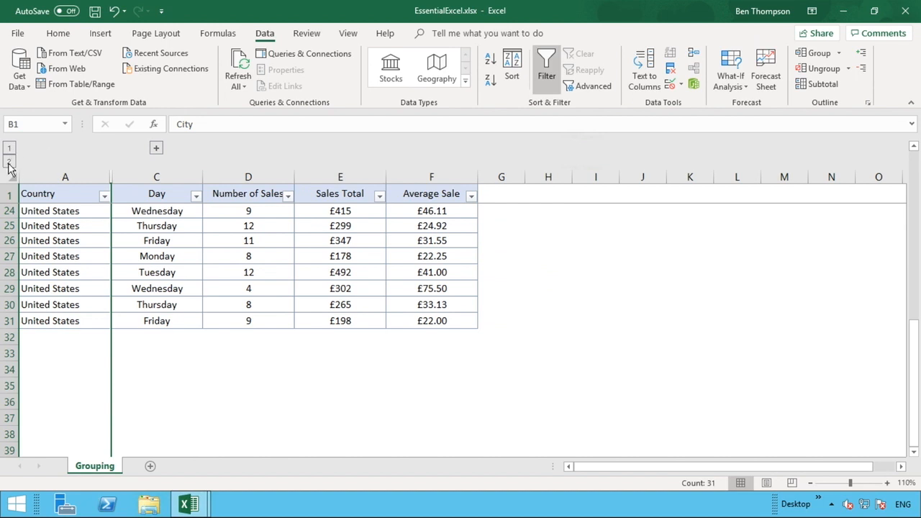
pyautogui.click(10, 162)
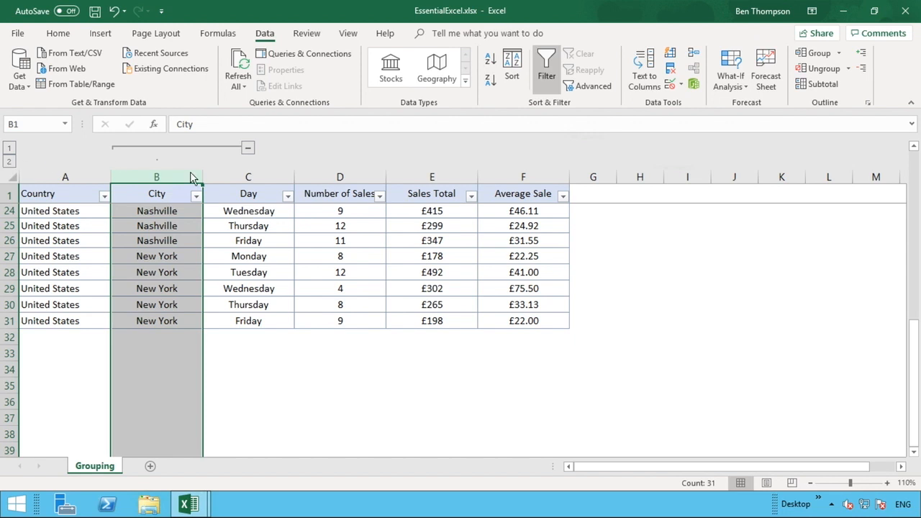
# Add a second group containing the Number of Sales and Sales Total columns (D and E)
pyautogui.click(356, 174)
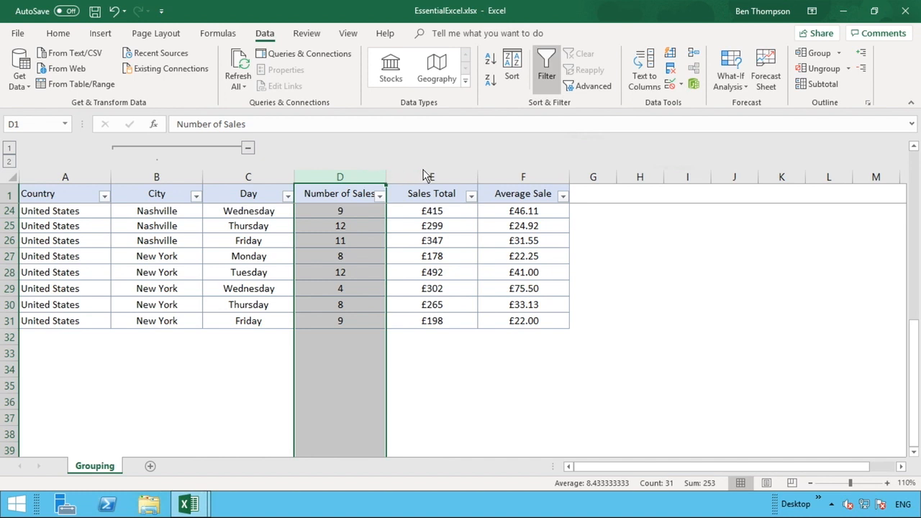
pyautogui.moveTo(364, 175); pyautogui.dragTo(430, 177)
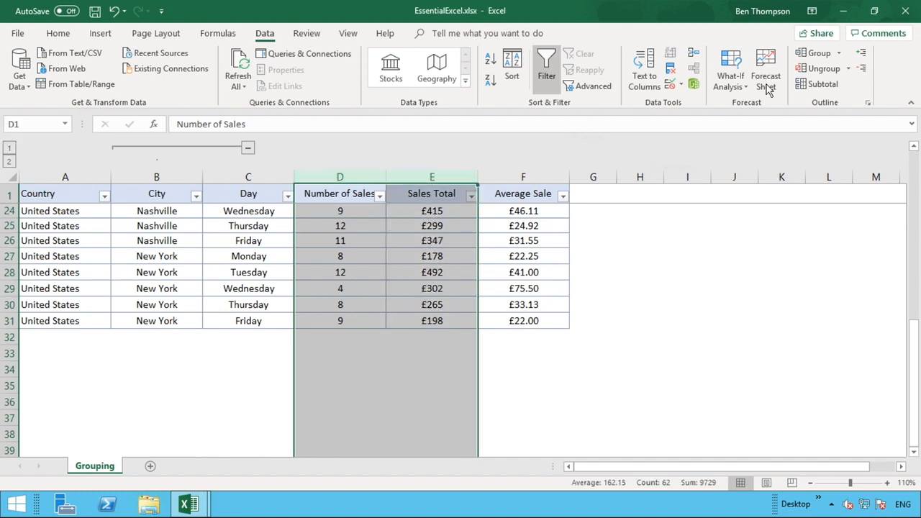
pyautogui.click(817, 52)
pyautogui.click(663, 257)
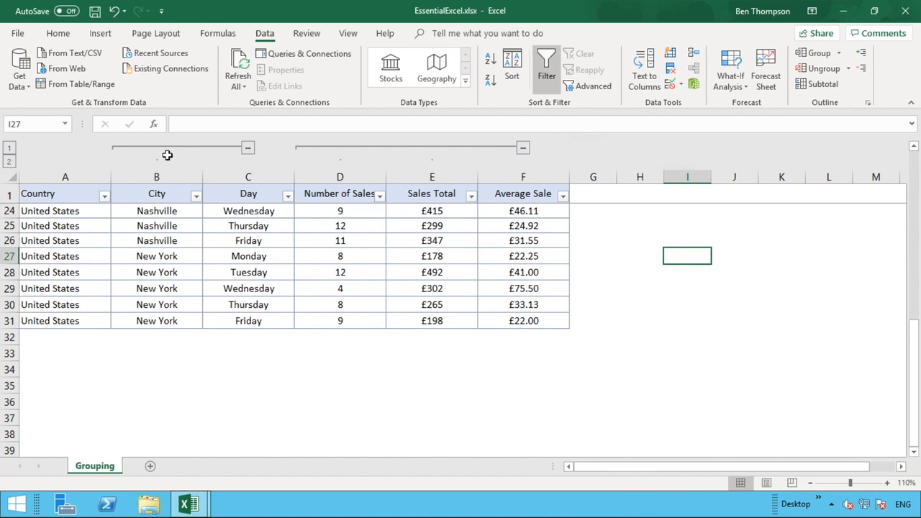
# Collapse and re-expand both column groups by outline level, and collapse the City and sales groups individually
pyautogui.click(11, 149)
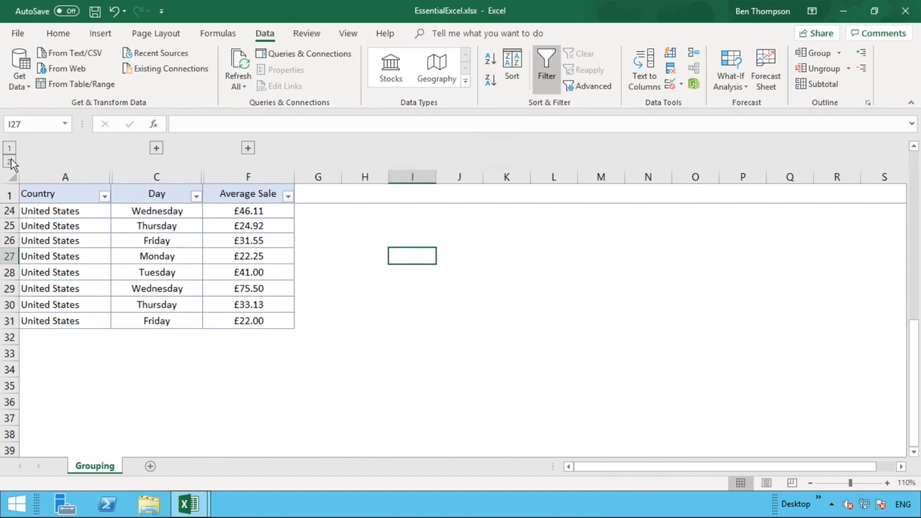
pyautogui.click(10, 163)
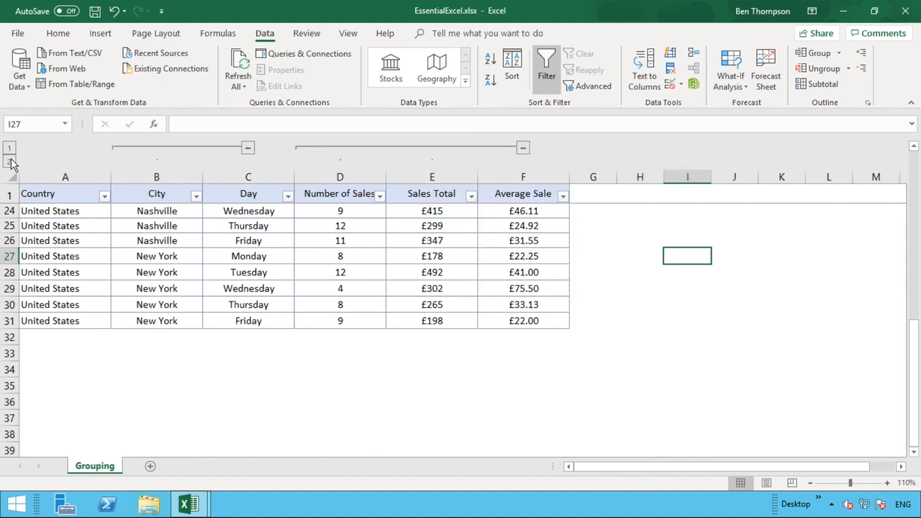
pyautogui.click(247, 147)
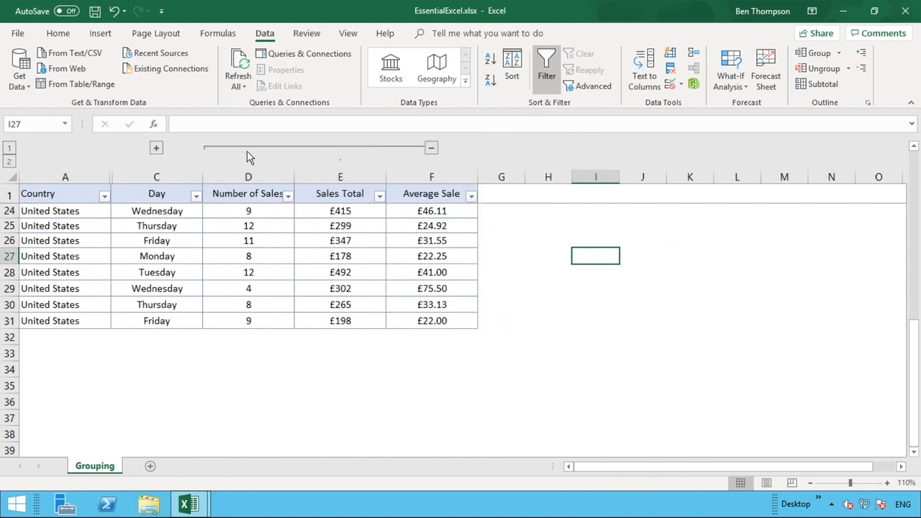
pyautogui.click(432, 149)
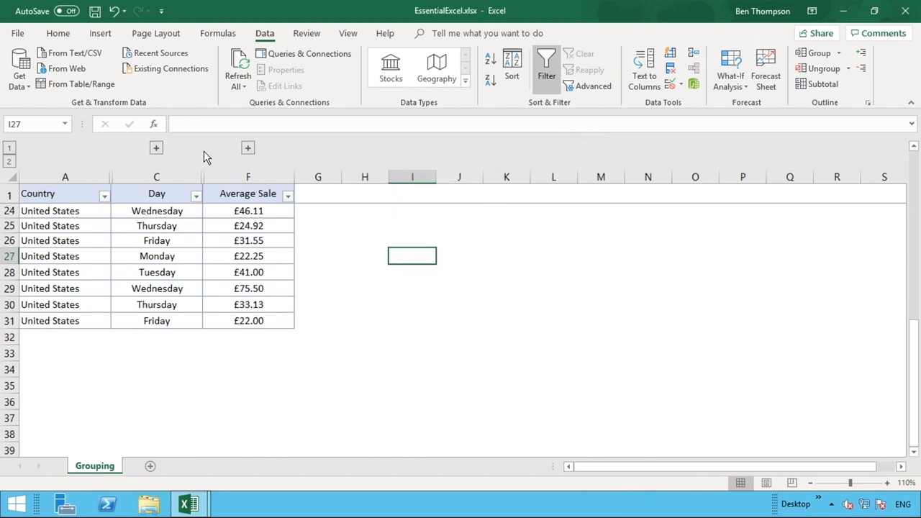
# Ungroup all columns from Country through Average Sale (A to F) while the groups are collapsed
pyautogui.moveTo(93, 172); pyautogui.dragTo(301, 159)
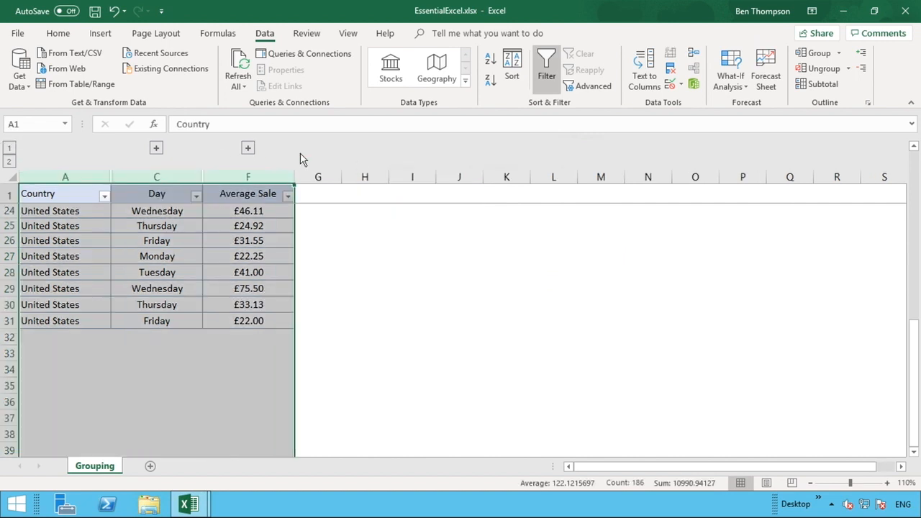
pyautogui.click(821, 68)
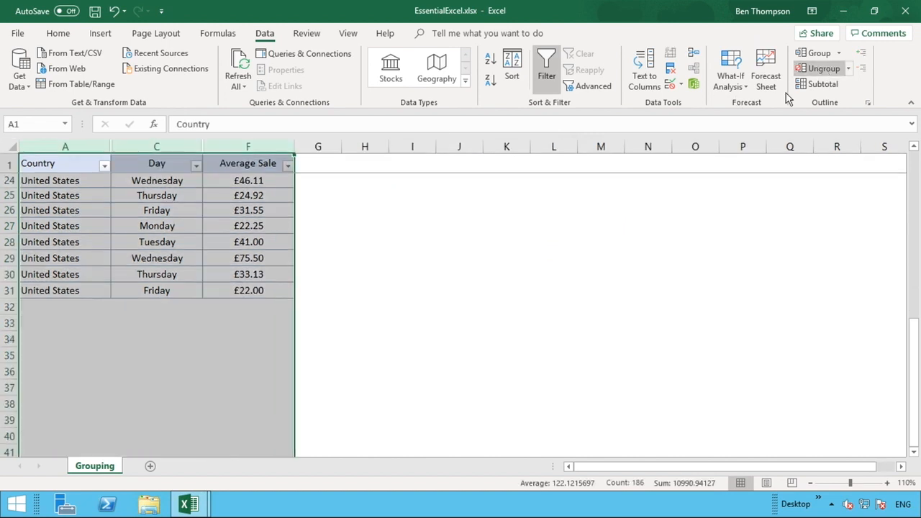
pyautogui.click(411, 269)
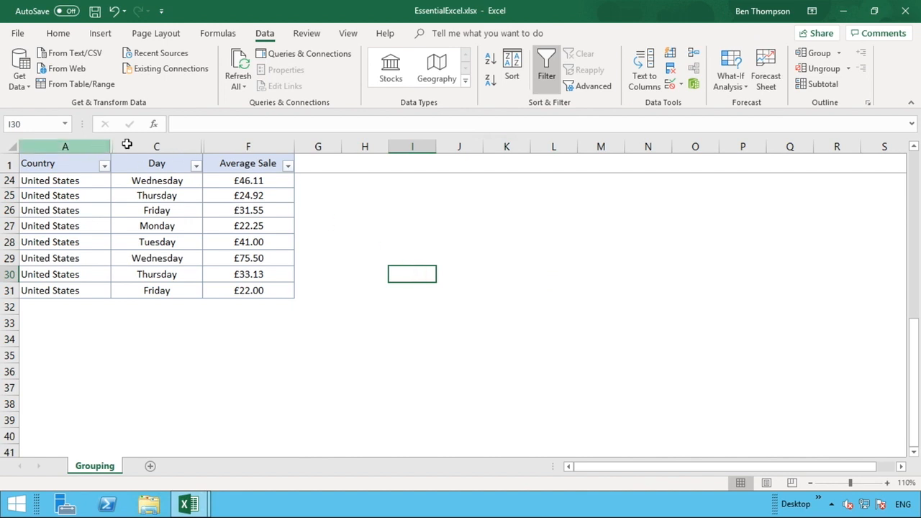
# Unhide the hidden columns between Country and Average Sale (A to F)
pyautogui.moveTo(65, 146); pyautogui.dragTo(221, 143)
pyautogui.rightClick(223, 144)
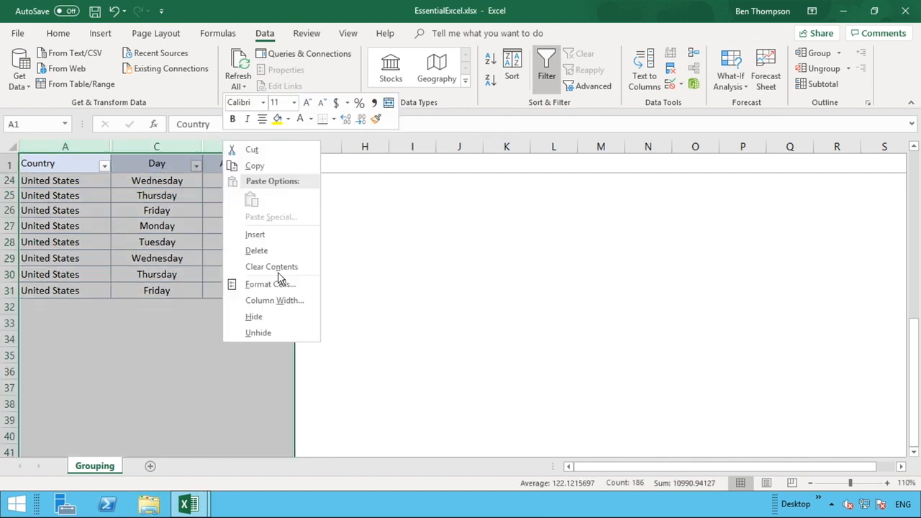
pyautogui.click(273, 337)
pyautogui.click(508, 325)
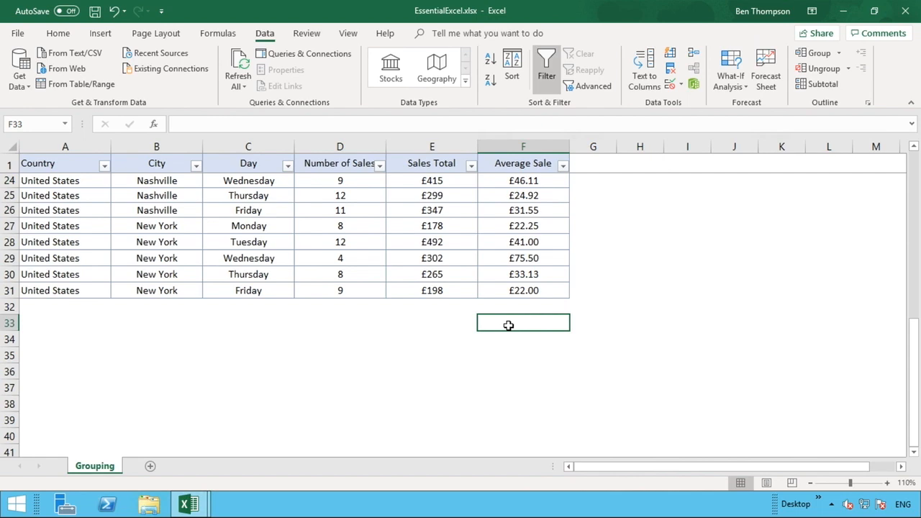
# Group the five Cambridge rows (2 to 6), and collapse and re-expand the group
pyautogui.scroll(7, 507, 325)
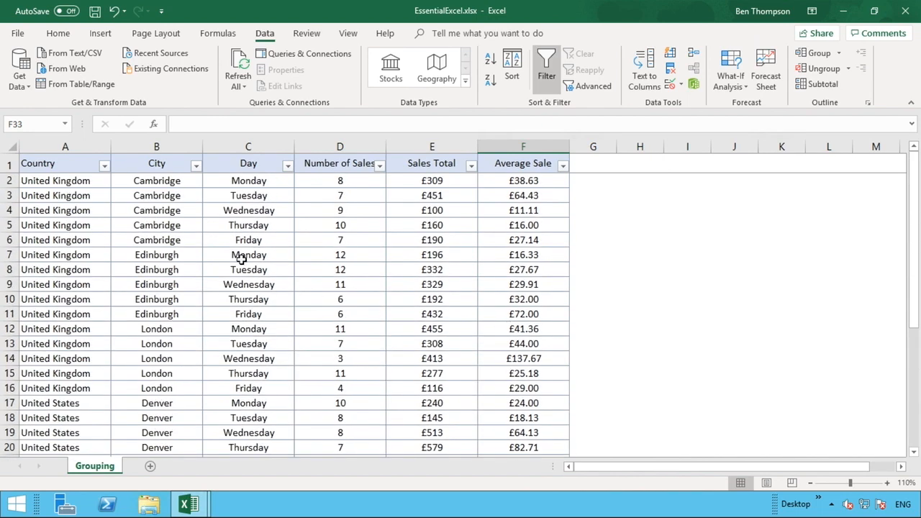
pyautogui.click(13, 240)
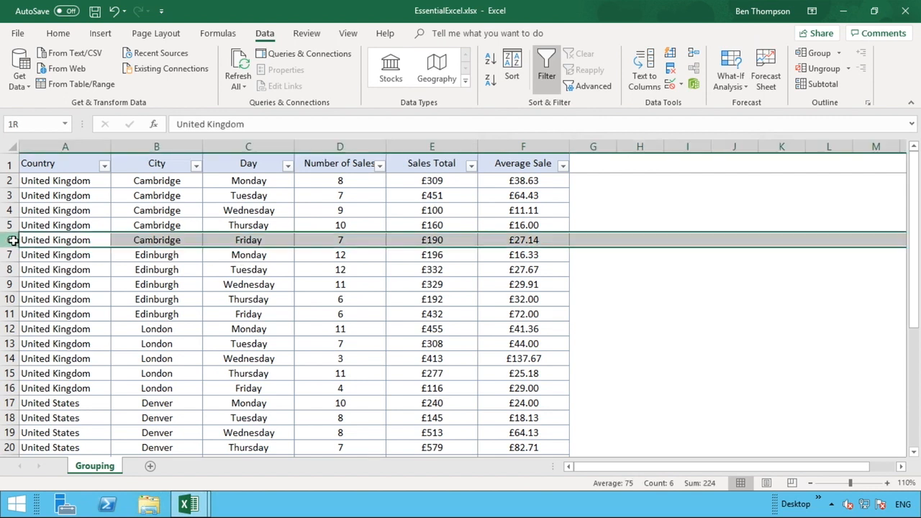
pyautogui.moveTo(13, 240); pyautogui.dragTo(7, 181)
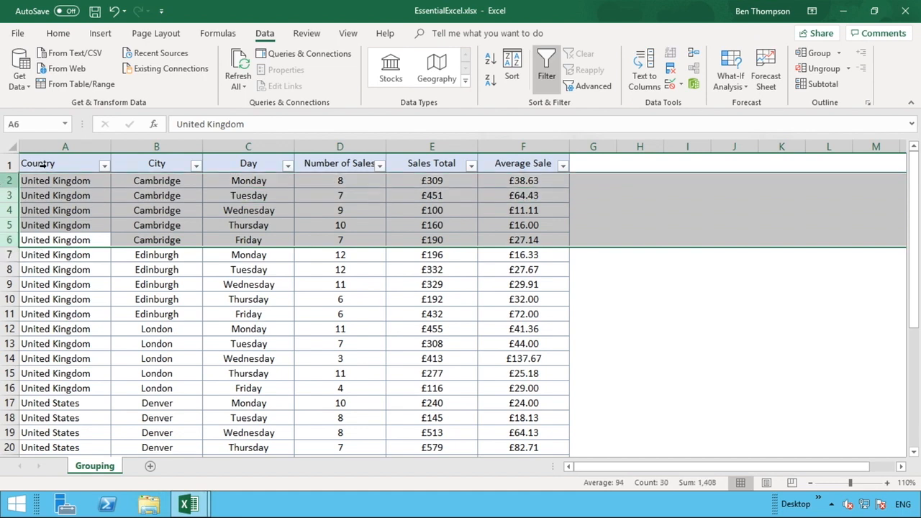
pyautogui.click(817, 54)
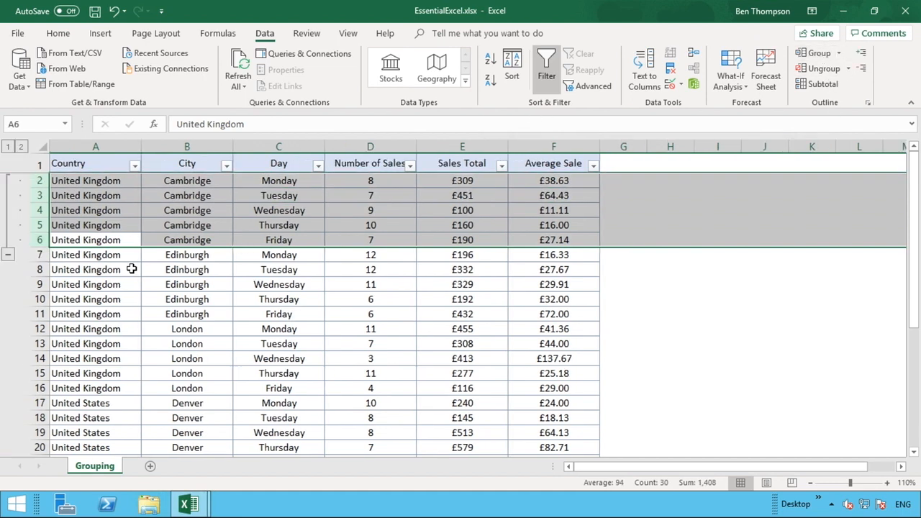
pyautogui.click(83, 269)
pyautogui.click(9, 257)
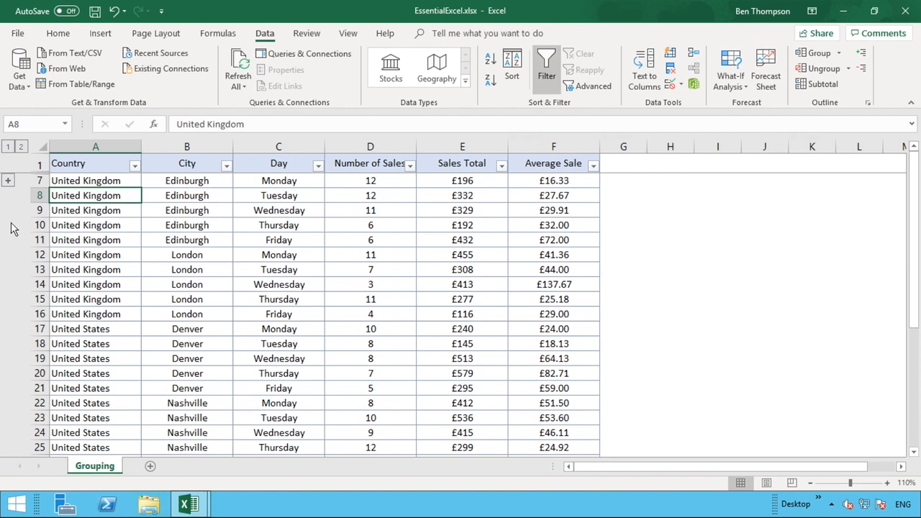
pyautogui.click(8, 183)
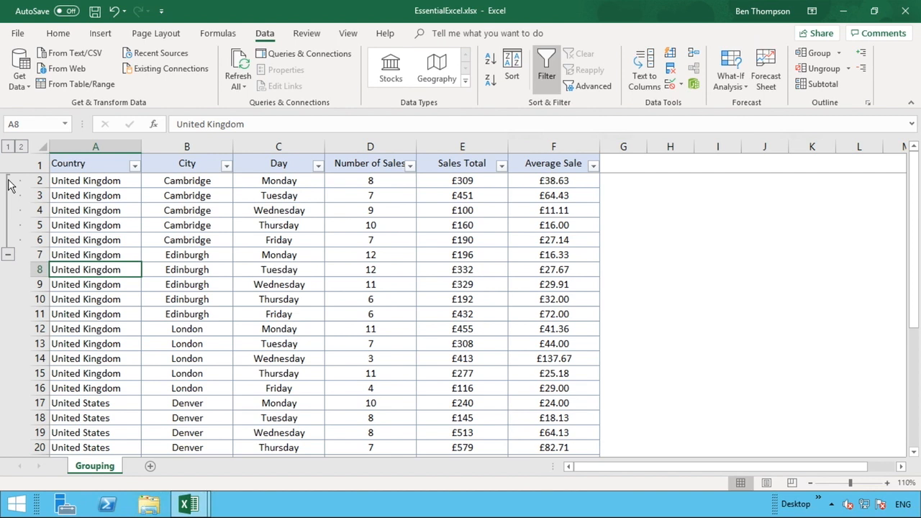
# Ungroup the Cambridge rows by removing the outline from rows 2 to 7
pyautogui.moveTo(36, 269); pyautogui.dragTo(39, 325)
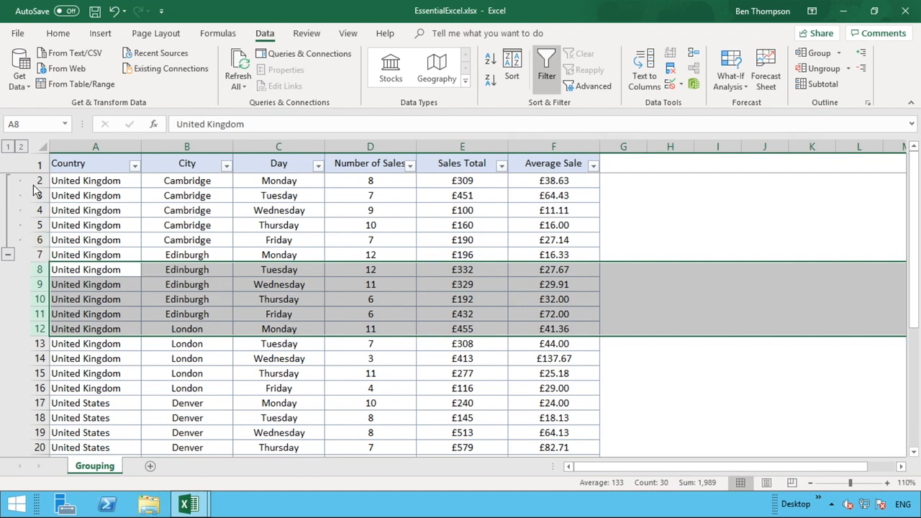
pyautogui.moveTo(30, 181); pyautogui.dragTo(40, 256)
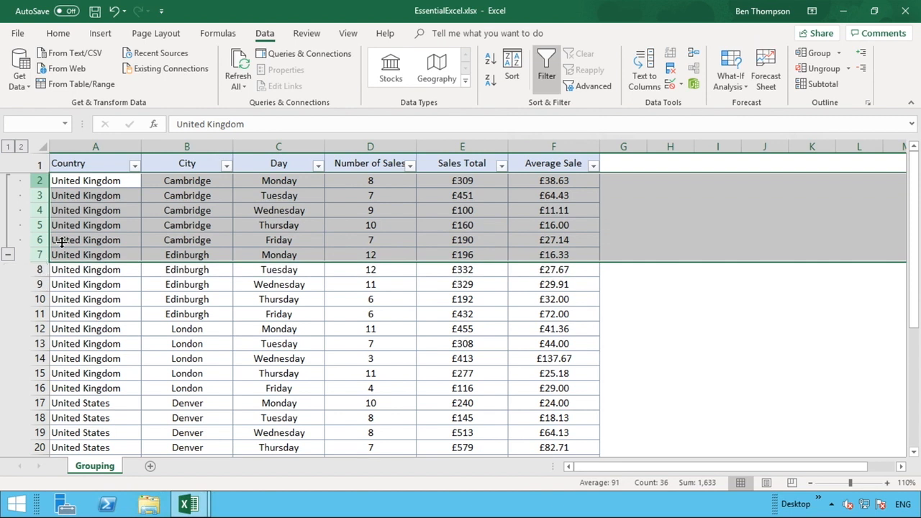
pyautogui.click(828, 71)
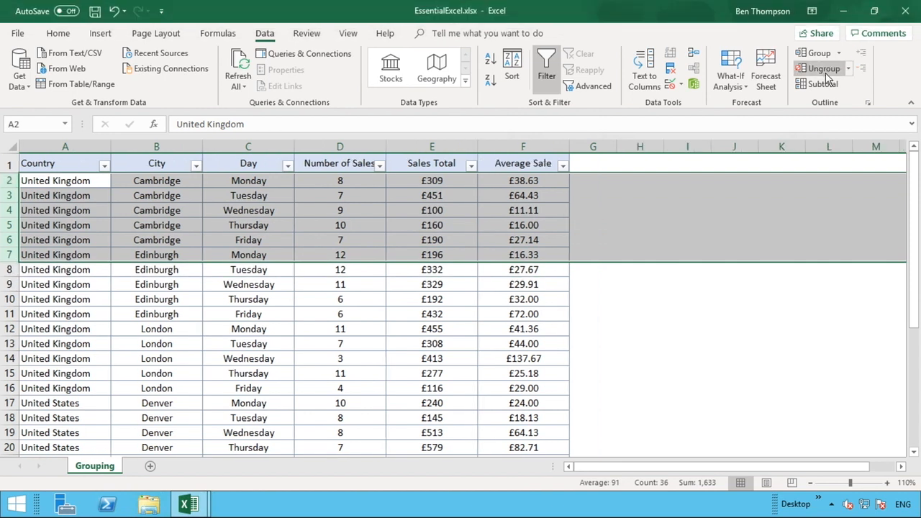
pyautogui.click(482, 288)
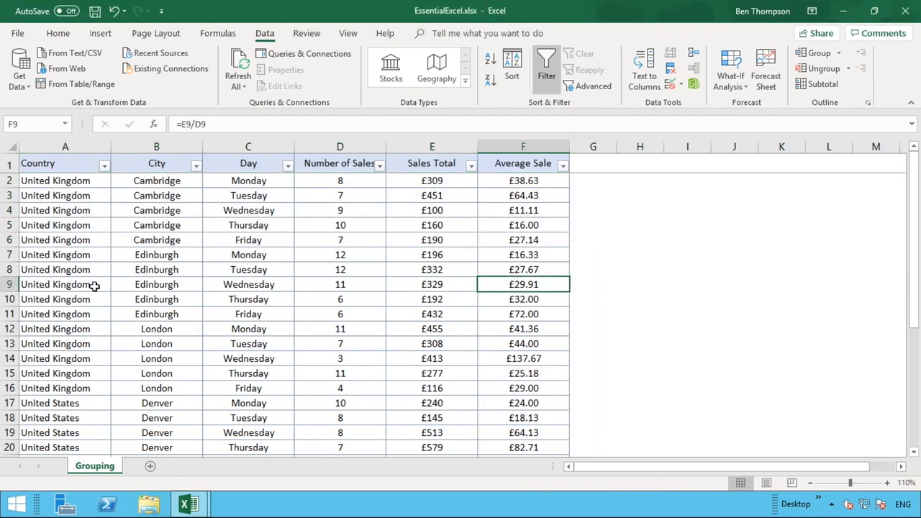
# Insert a blank row between the last Cambridge row and the first Edinburgh row, at row 7
pyautogui.click(10, 255)
pyautogui.rightClick(12, 256)
pyautogui.click(45, 349)
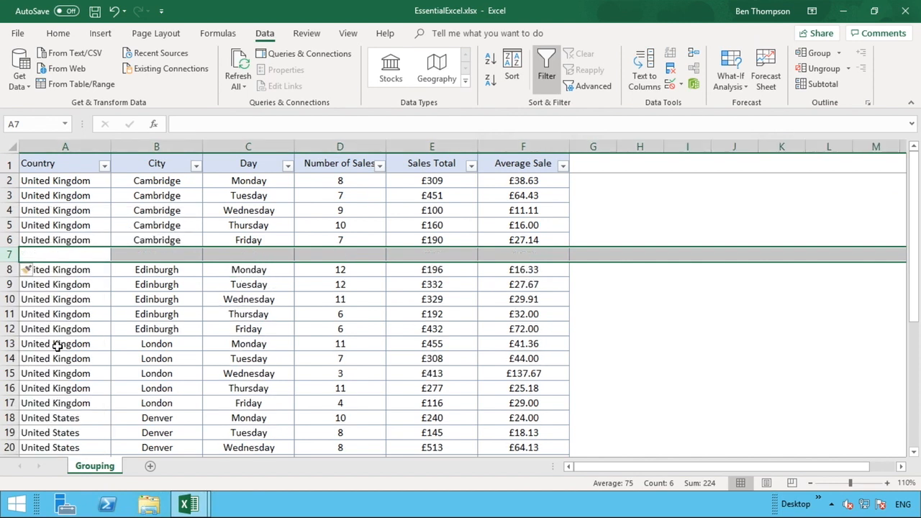
pyautogui.click(84, 257)
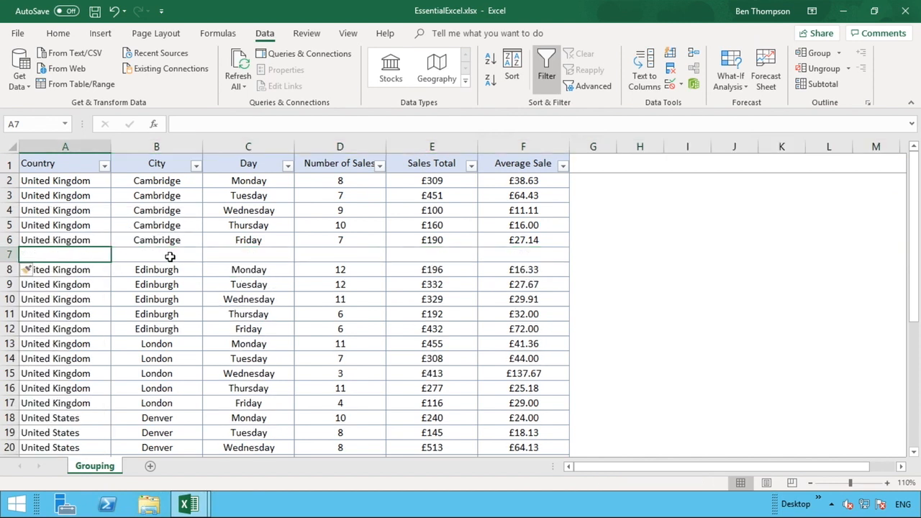
pyautogui.click(170, 257)
pyautogui.write('Total')
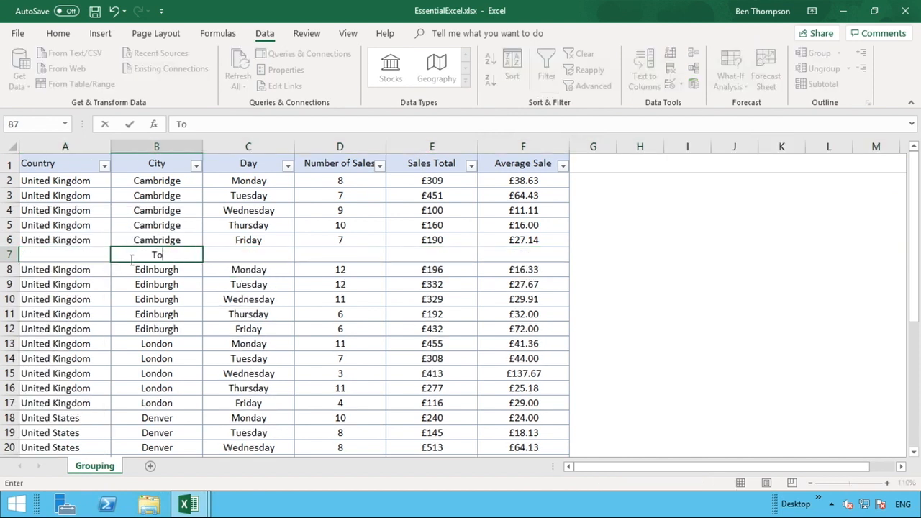
pyautogui.press('BackSpace')
pyautogui.press('BackSpace')
pyautogui.press('BackSpace')
pyautogui.press('BackSpace')
pyautogui.press('BackSpace')
pyautogui.press('Escape')
# Label the new row with United Kingdom in A7 and TotalCambridge in B7
pyautogui.press('Left')
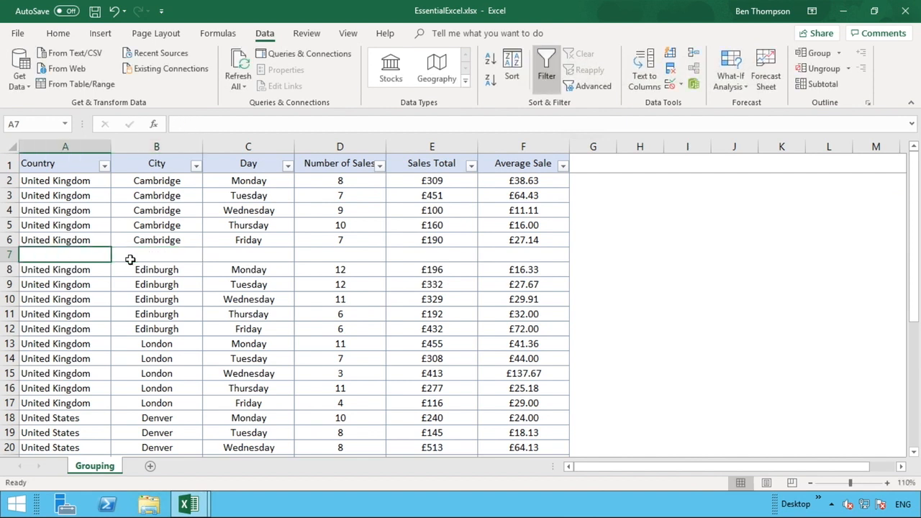
pyautogui.write('U')
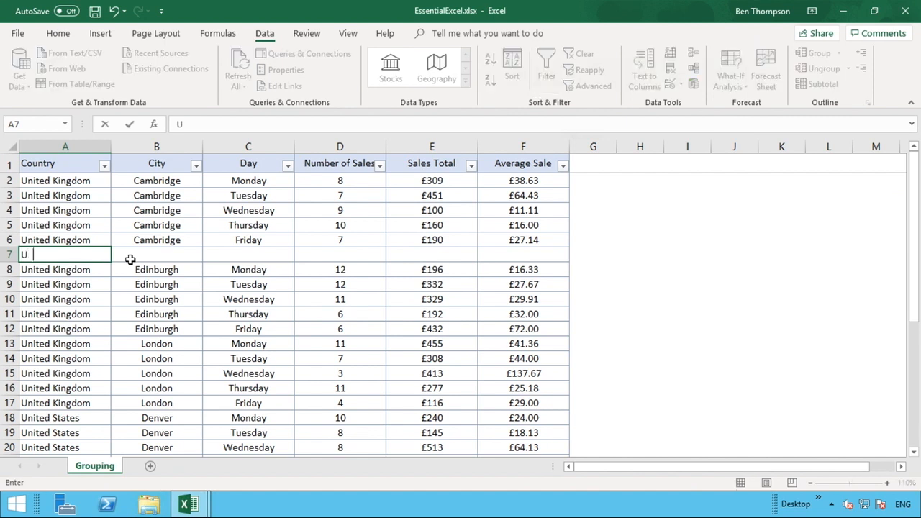
pyautogui.write('nited King')
pyautogui.click(129, 259)
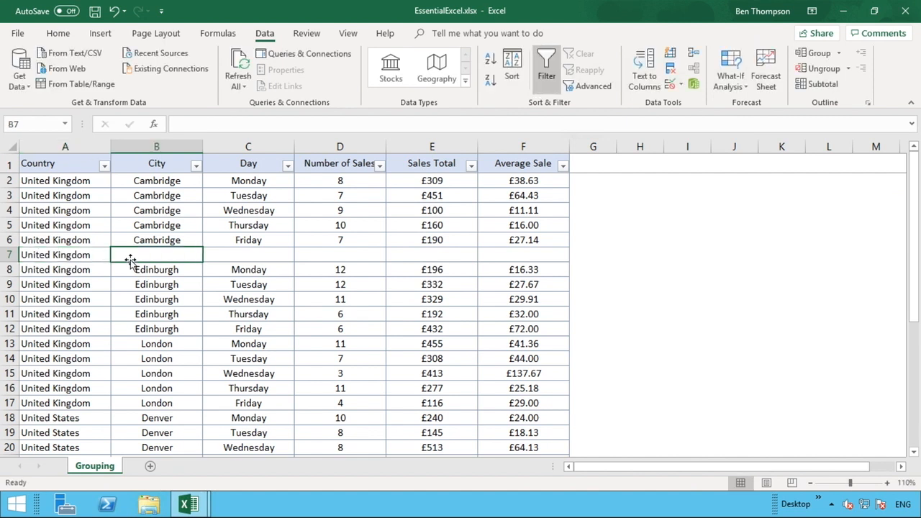
pyautogui.write('Total')
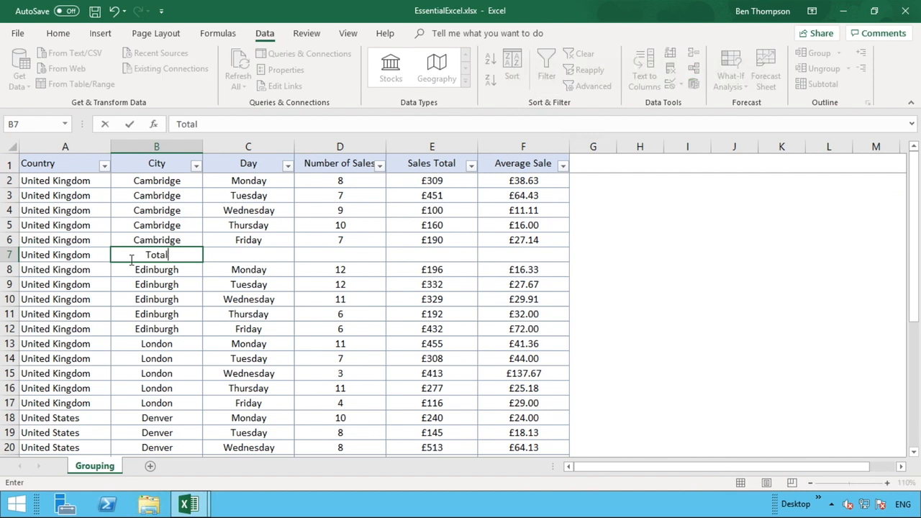
pyautogui.write('Cambridge')
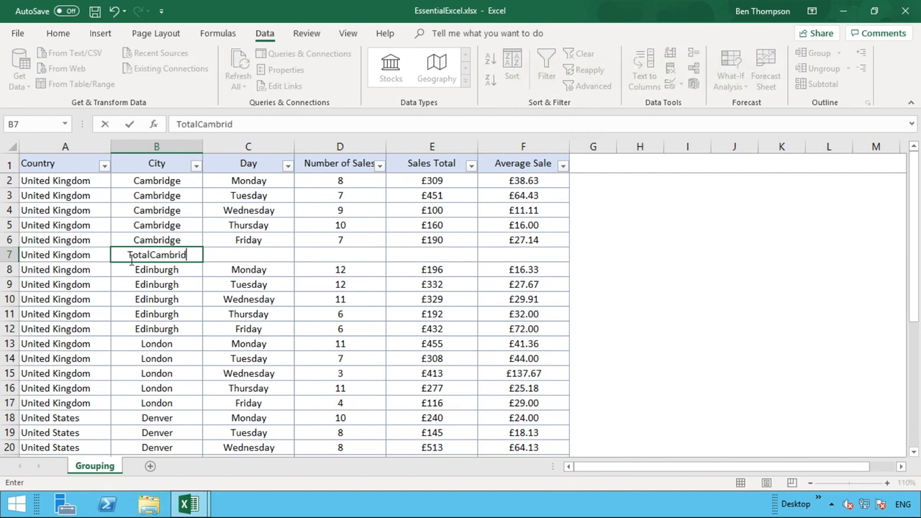
pyautogui.hotkey('ctrl', 'Return')
pyautogui.press('Tab')
# Sum Cambridge's Number of Sales (D2:D6) in D7 and fill the formula across to Sales Total in E7
pyautogui.click(359, 258)
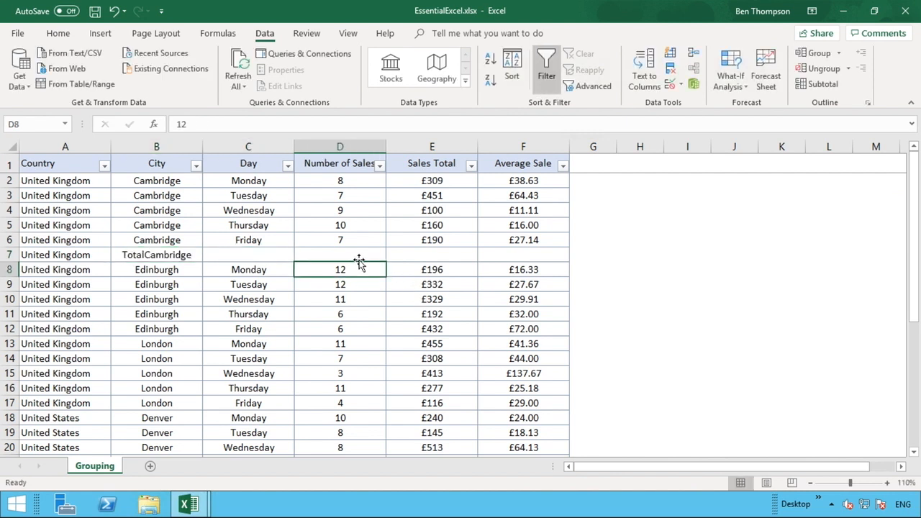
pyautogui.write('=sum')
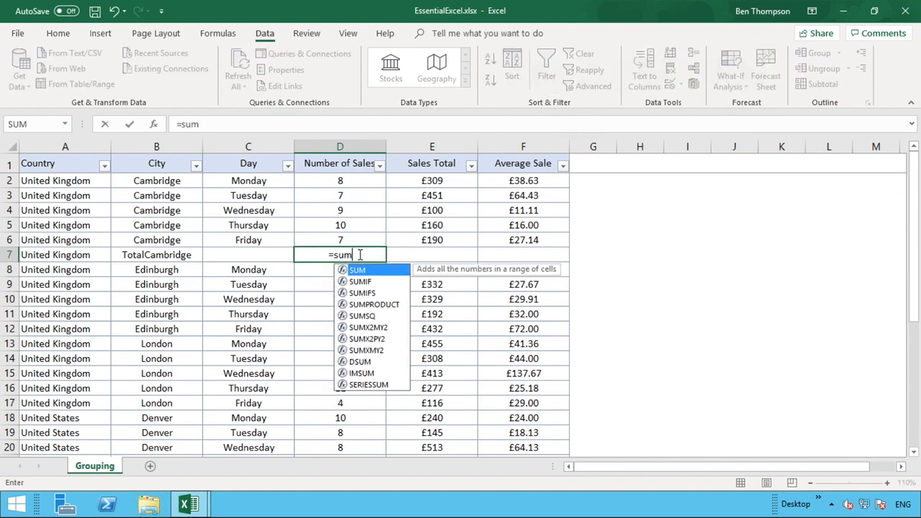
pyautogui.press('Tab')
pyautogui.click(352, 240)
pyautogui.moveTo(353, 223); pyautogui.dragTo(352, 179)
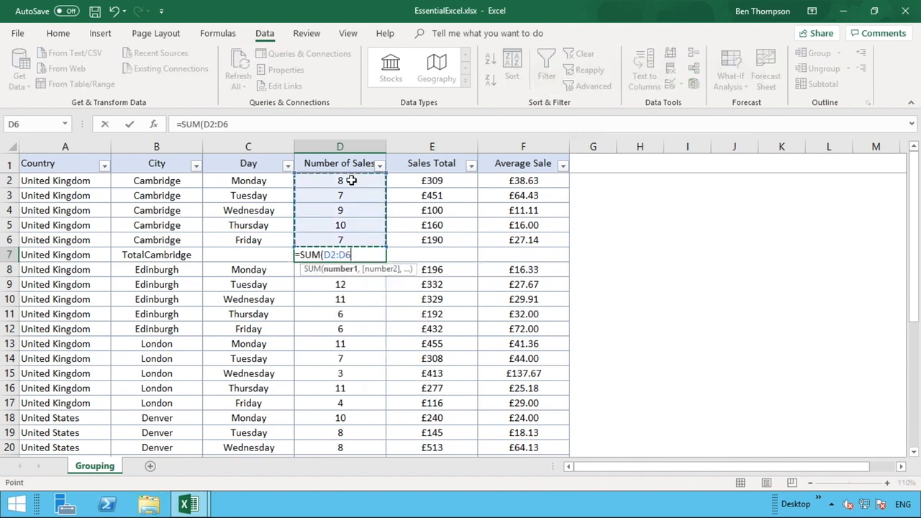
pyautogui.press('Return')
pyautogui.click(372, 253)
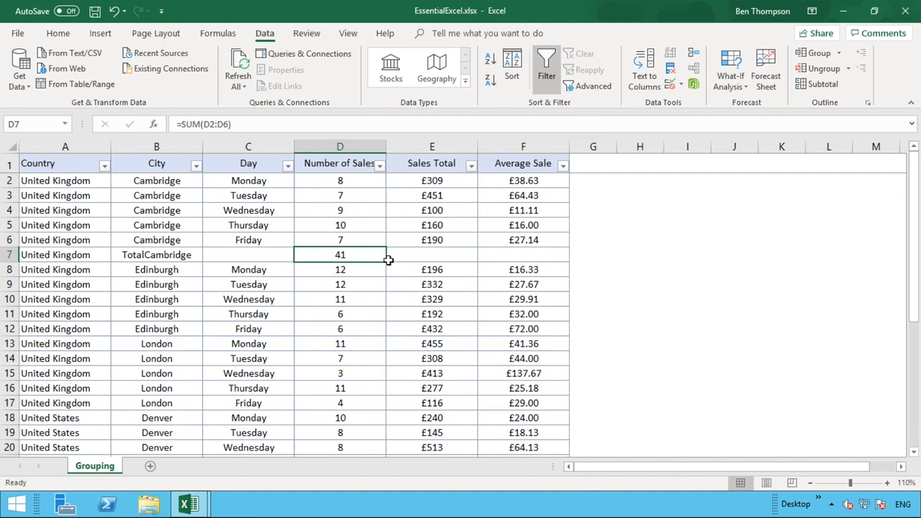
pyautogui.moveTo(387, 261); pyautogui.dragTo(475, 261)
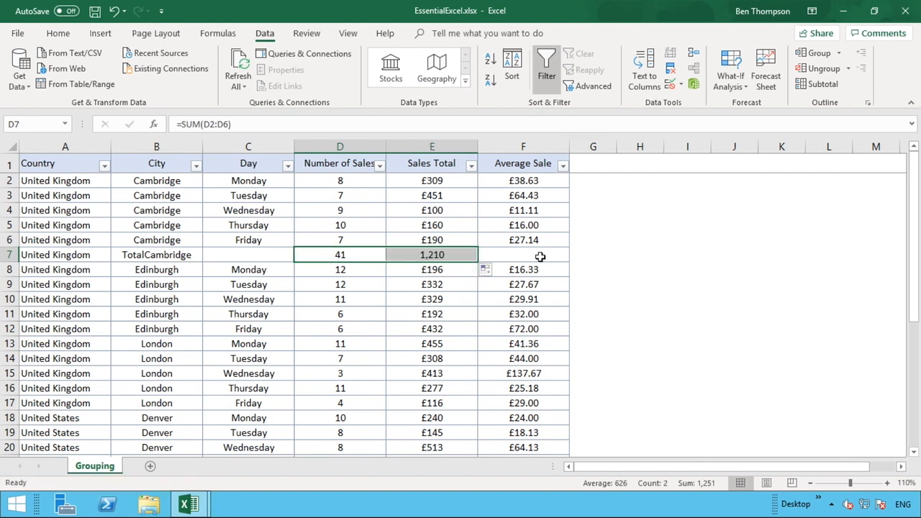
# Calculate the average of Cambridge's Average Sale values (F2:F6) in F7 with the AVERAGE function
pyautogui.click(539, 257)
pyautogui.write('=averag')
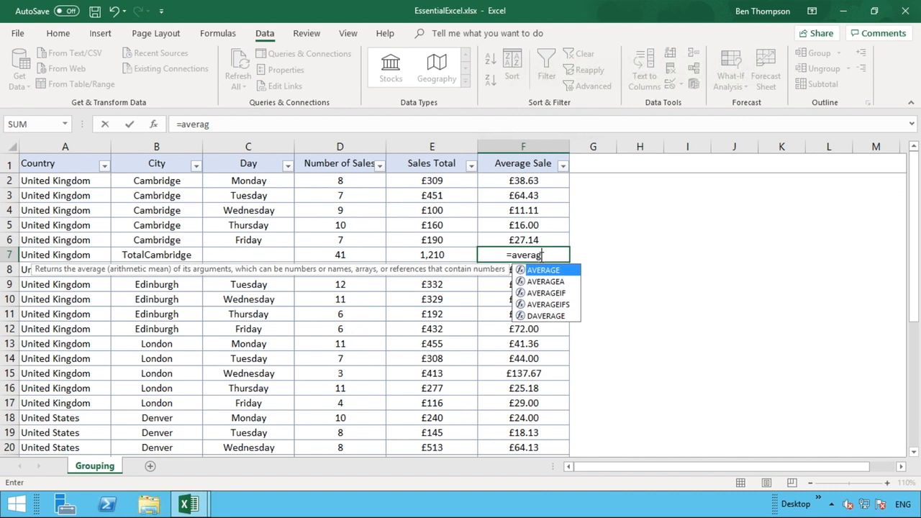
pyautogui.press('Tab')
pyautogui.moveTo(535, 236); pyautogui.dragTo(529, 181)
pyautogui.press('Return')
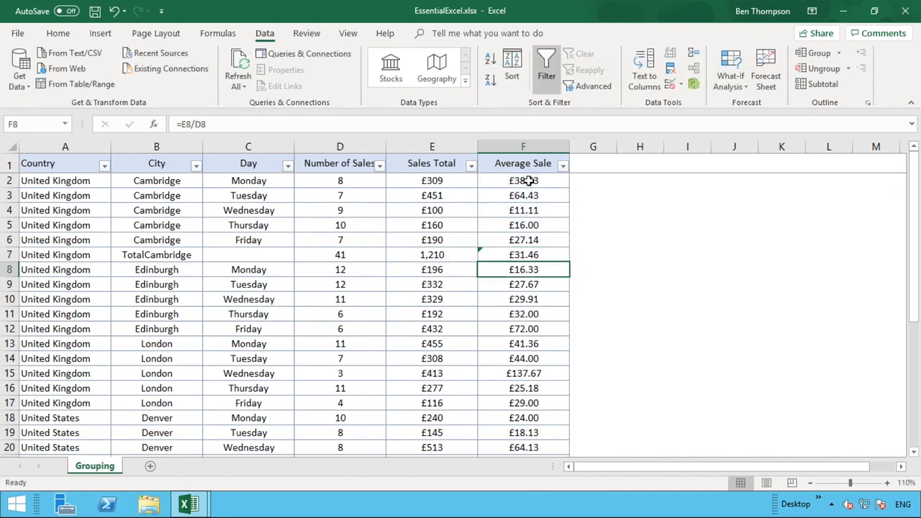
# Copy the currency formatting from Sales Total cell E6 to the total in E7 with Format Painter
pyautogui.click(440, 241)
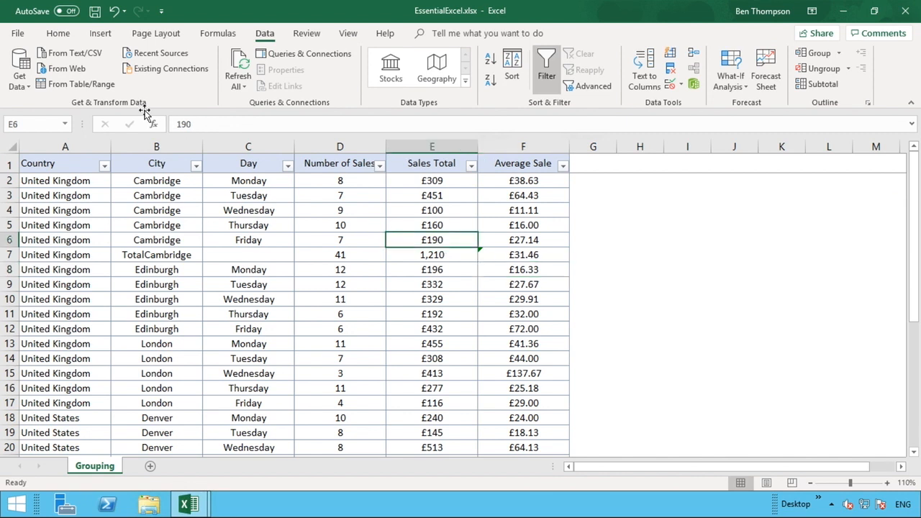
pyautogui.click(65, 33)
pyautogui.click(44, 86)
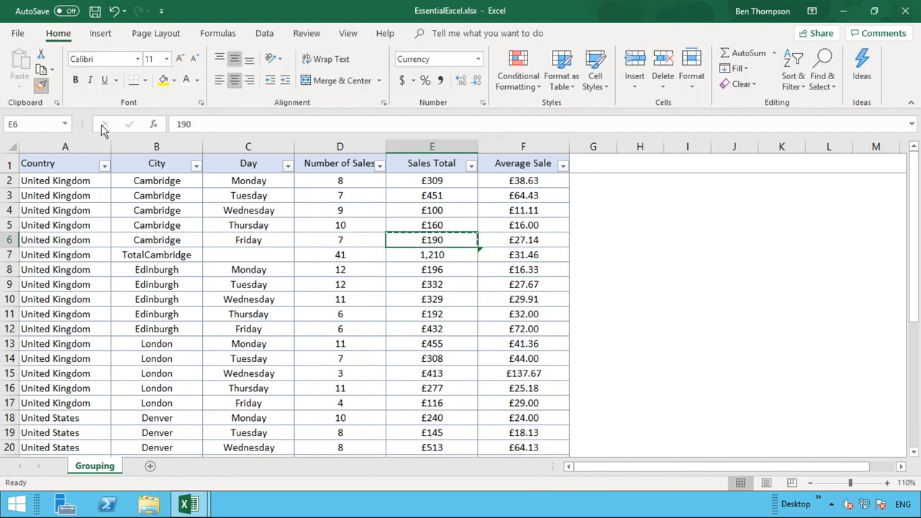
pyautogui.click(416, 256)
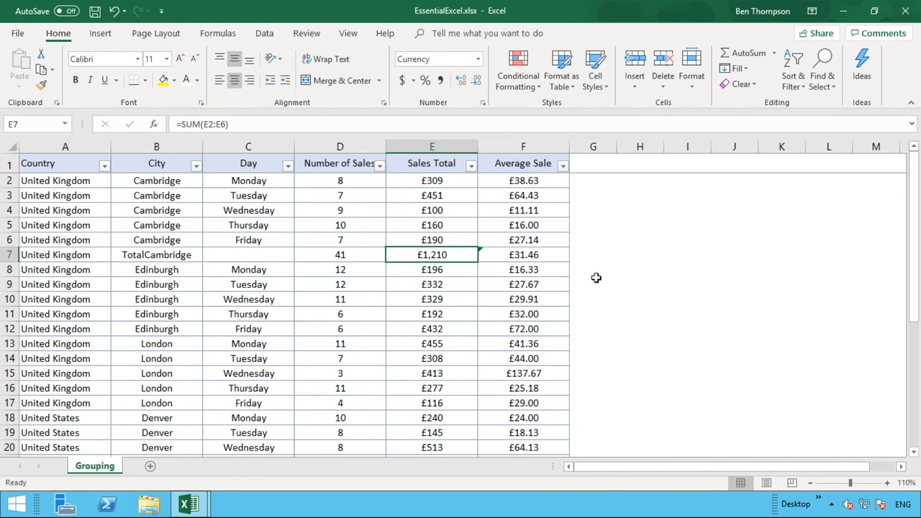
pyautogui.press('Down')
pyautogui.press('Down')
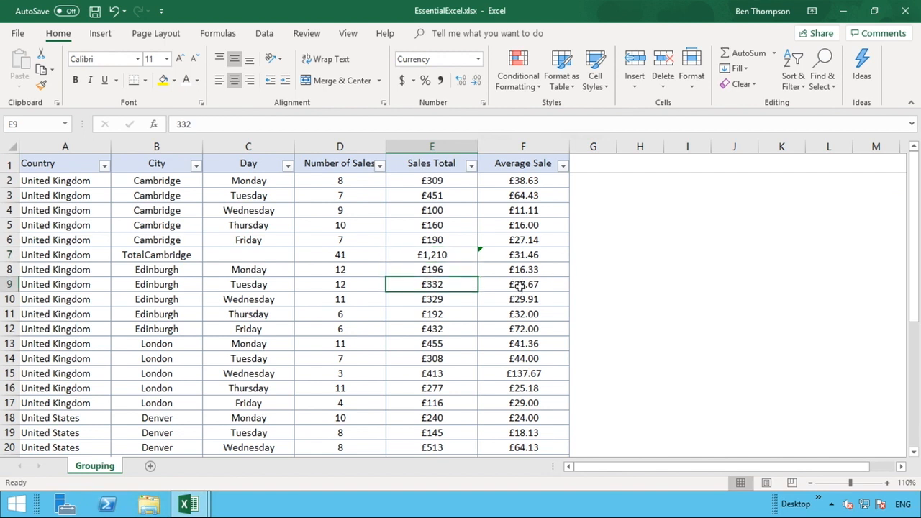
# Correct the label in B7 to Total Cambridge by adding the missing space
pyautogui.doubleClick(143, 255)
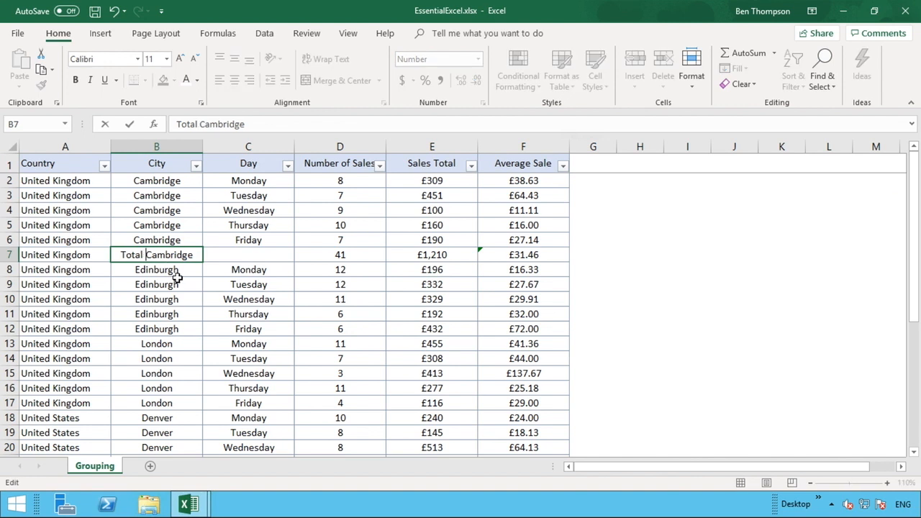
pyautogui.click(177, 270)
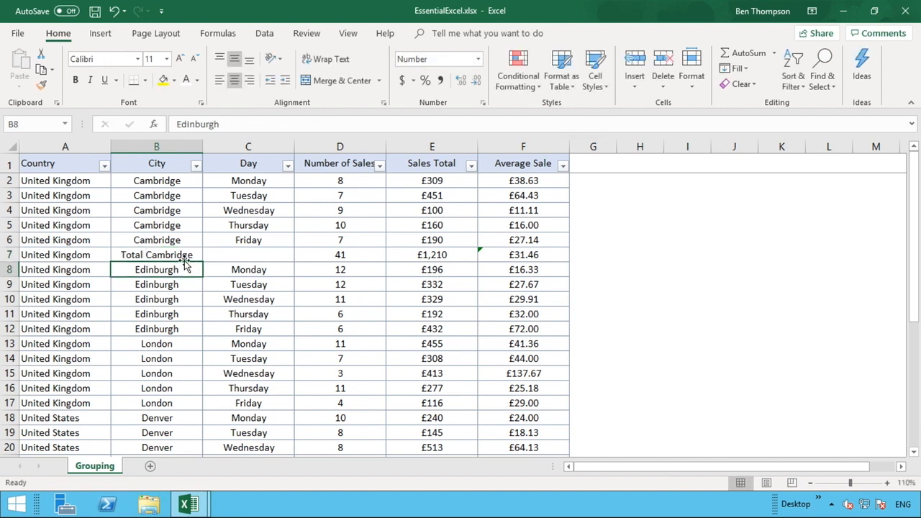
pyautogui.moveTo(177, 242); pyautogui.dragTo(175, 182)
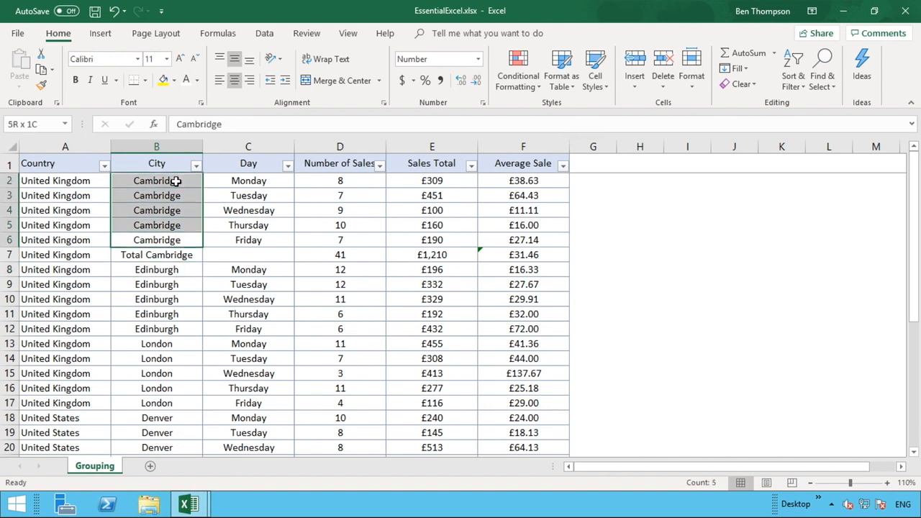
pyautogui.click(161, 253)
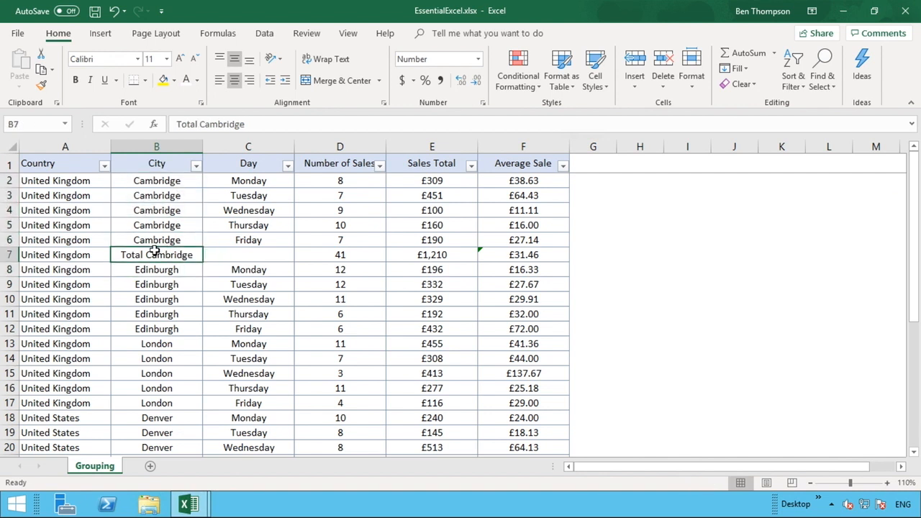
# Group the Cambridge detail rows 2 to 6 above the Total Cambridge row
pyautogui.click(6, 255)
pyautogui.moveTo(5, 241); pyautogui.dragTo(6, 180)
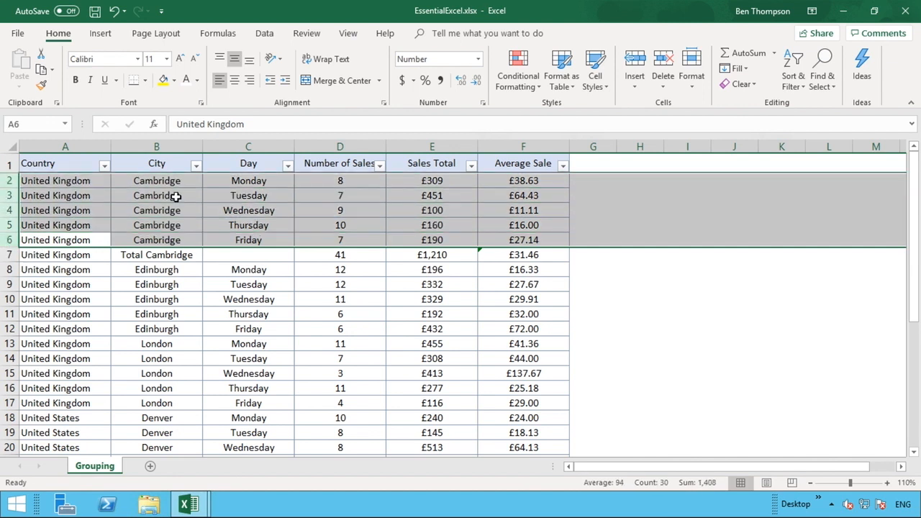
pyautogui.click(263, 34)
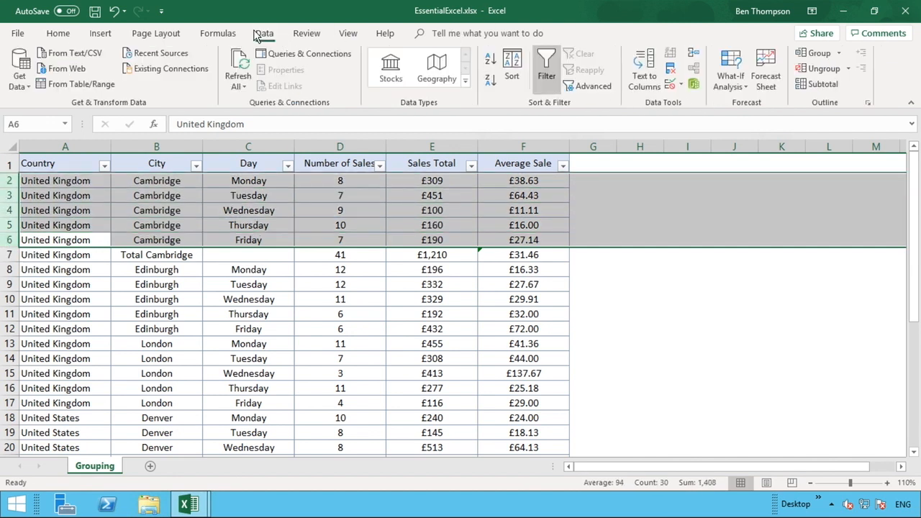
pyautogui.click(816, 53)
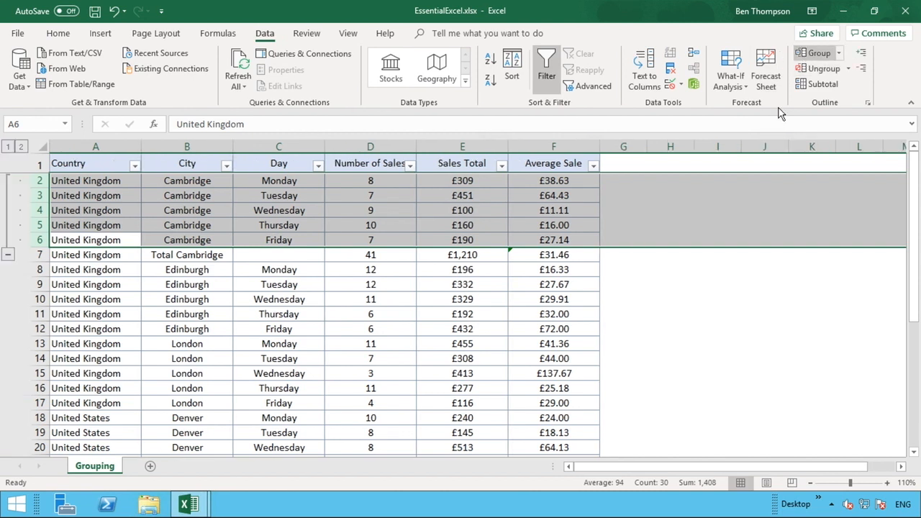
pyautogui.click(727, 300)
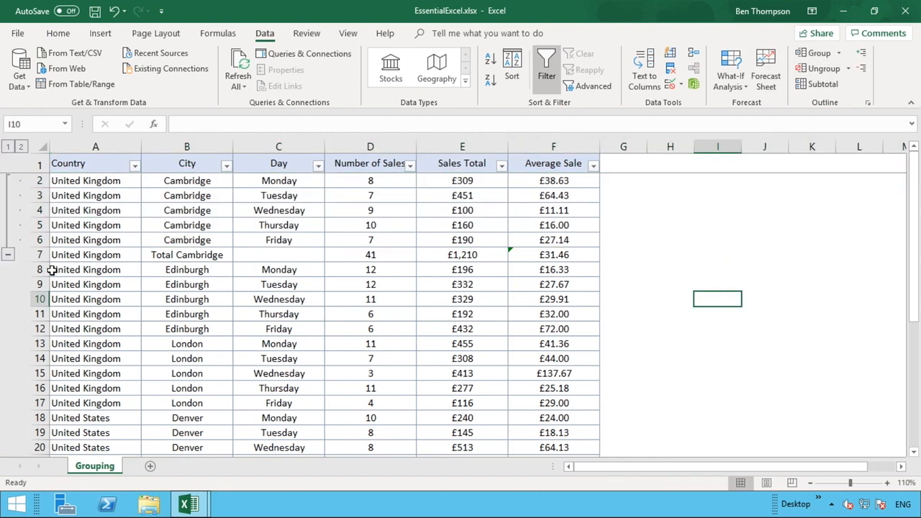
# Collapse the Cambridge row group, inspect the cells of its total row, and expand the group again
pyautogui.click(9, 257)
pyautogui.click(94, 179)
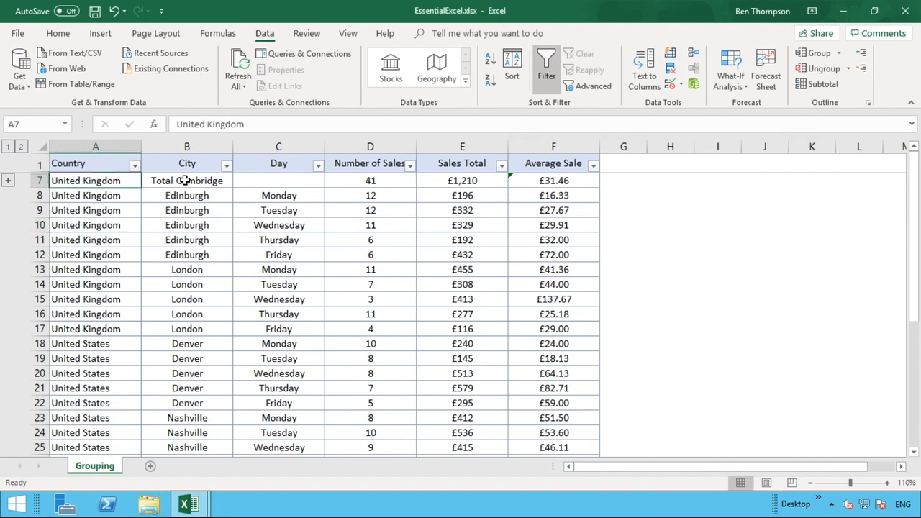
pyautogui.click(186, 182)
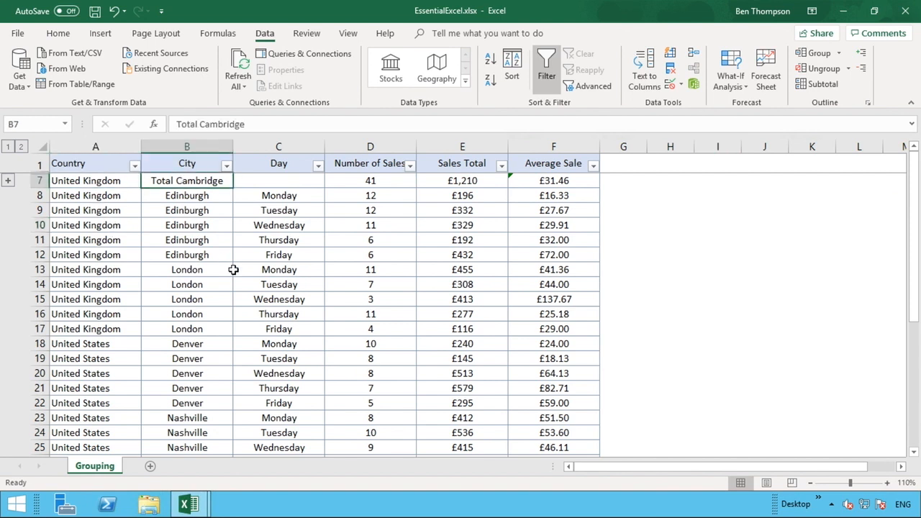
pyautogui.click(380, 183)
pyautogui.click(453, 183)
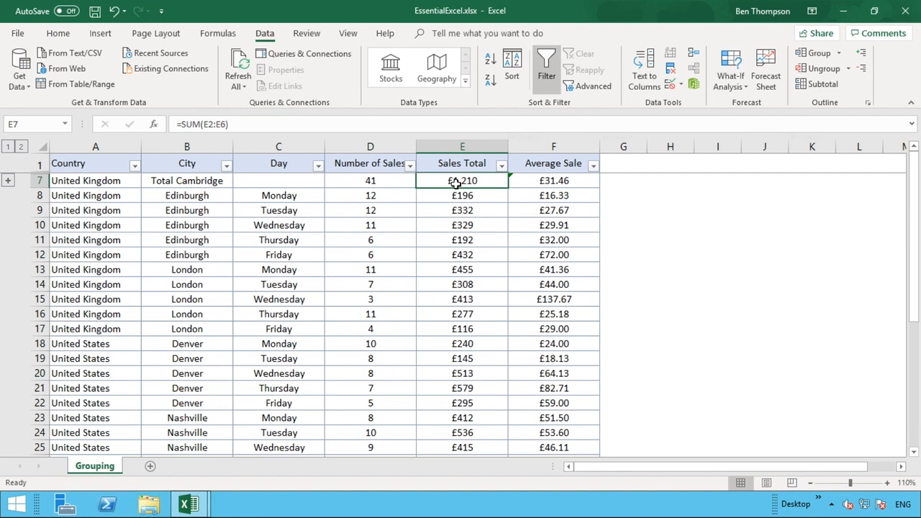
pyautogui.click(565, 185)
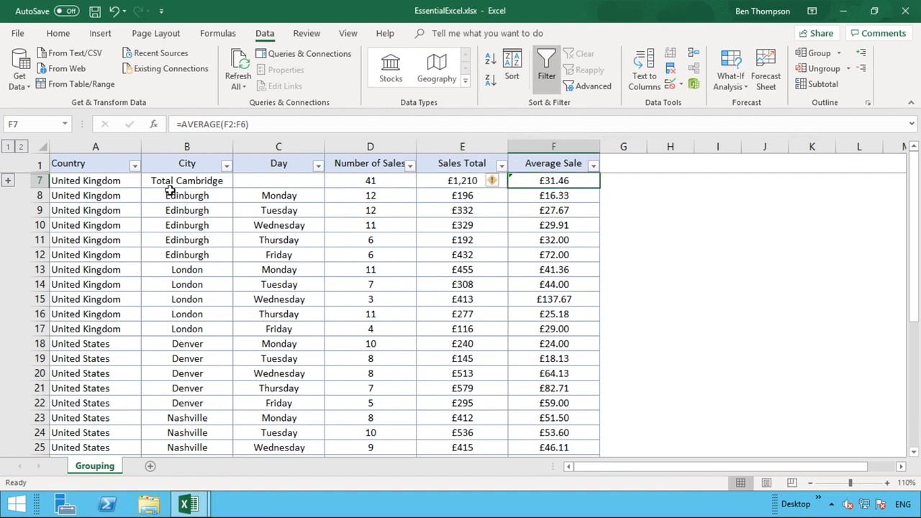
pyautogui.click(7, 182)
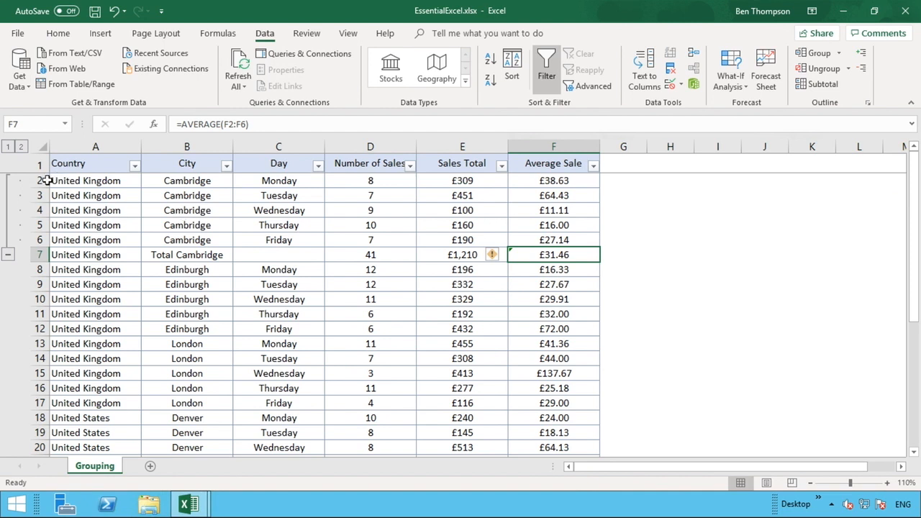
# Ungroup Cambridge rows 2 to 6 and delete the Total Cambridge row 7
pyautogui.moveTo(38, 180); pyautogui.dragTo(38, 243)
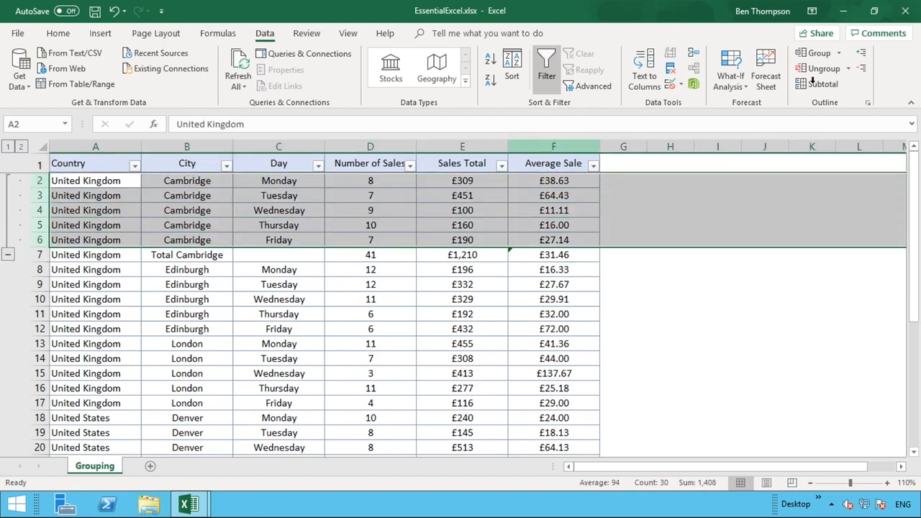
pyautogui.click(824, 69)
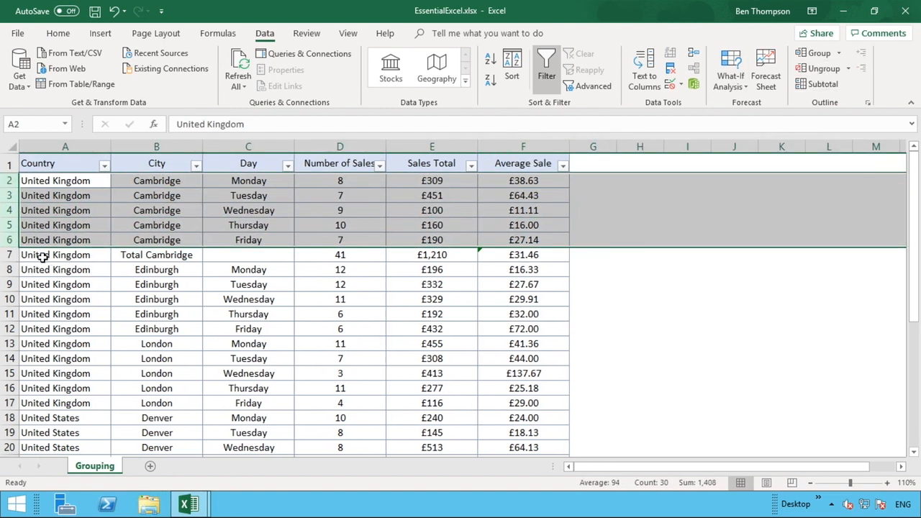
pyautogui.click(7, 255)
pyautogui.rightClick(7, 255)
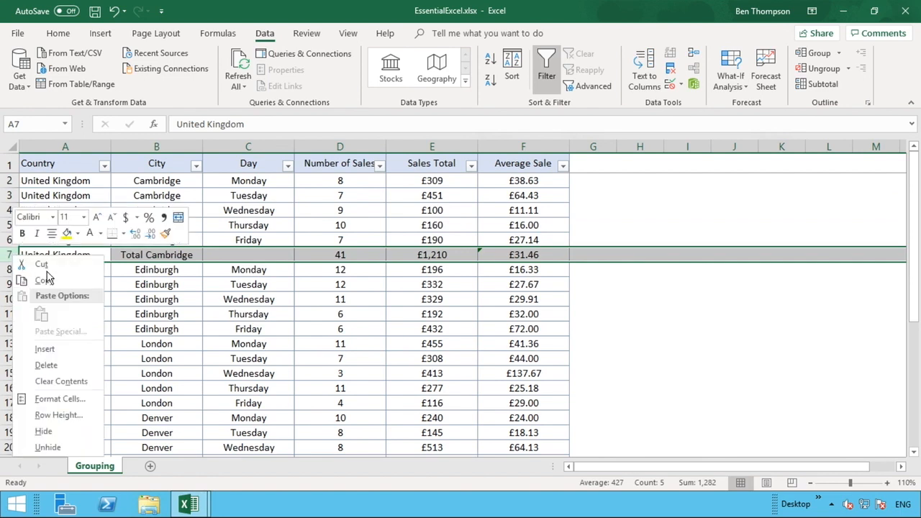
pyautogui.click(63, 365)
pyautogui.click(621, 286)
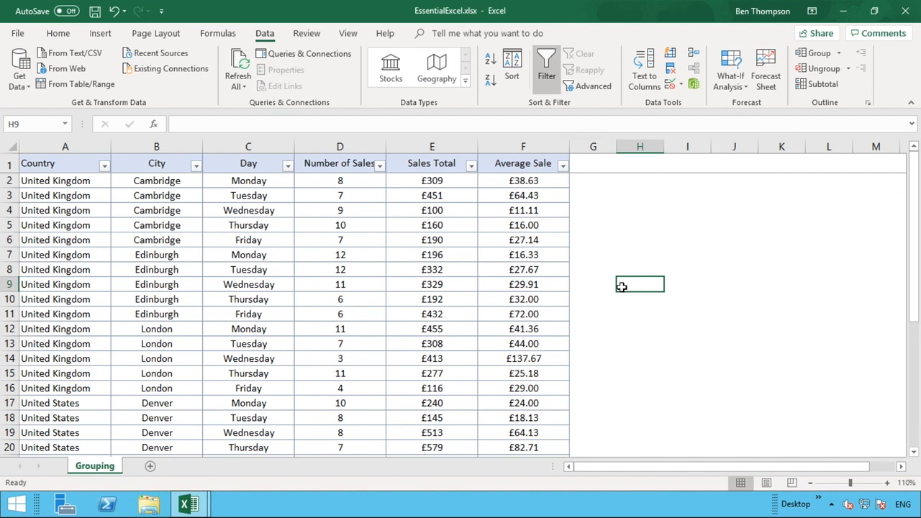
# Open the Subtotal settings for data rows 2 to 31, including the column label row in the selection
pyautogui.click(10, 181)
pyautogui.moveTo(10, 180); pyautogui.dragTo(34, 420)
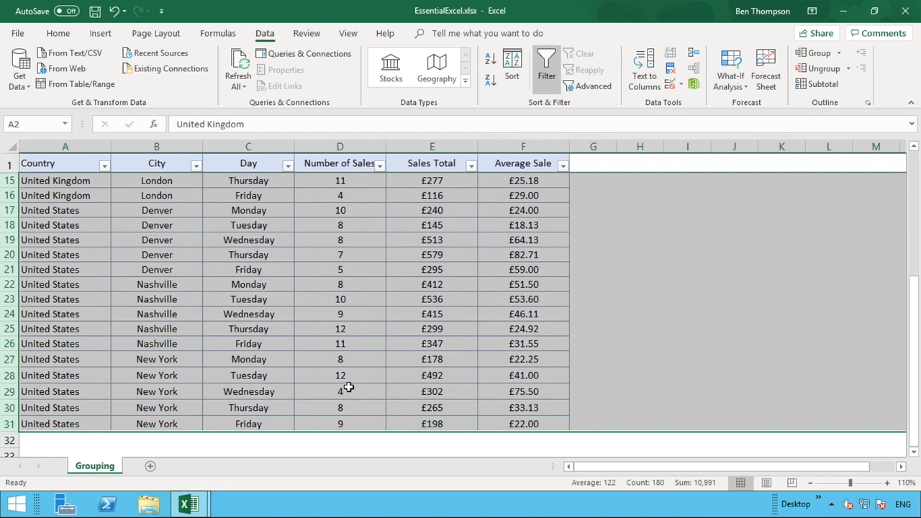
pyautogui.scroll(4, 348, 387)
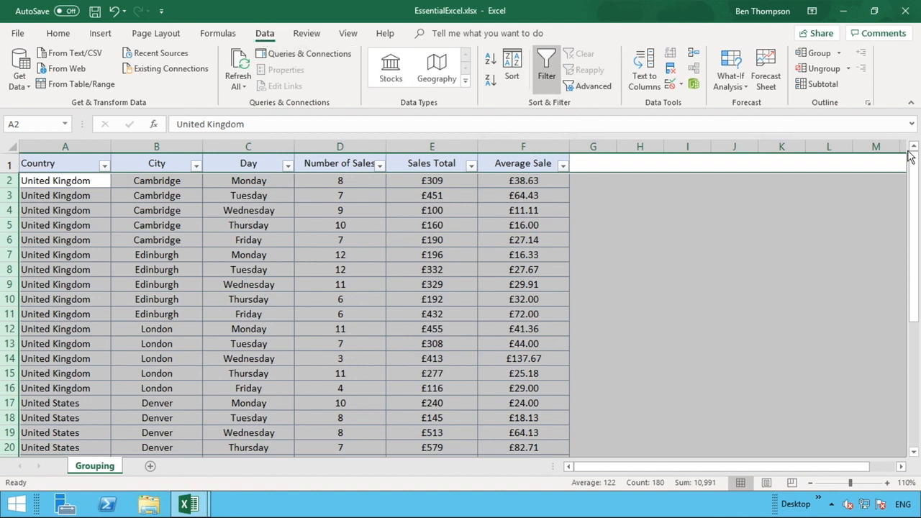
pyautogui.click(822, 84)
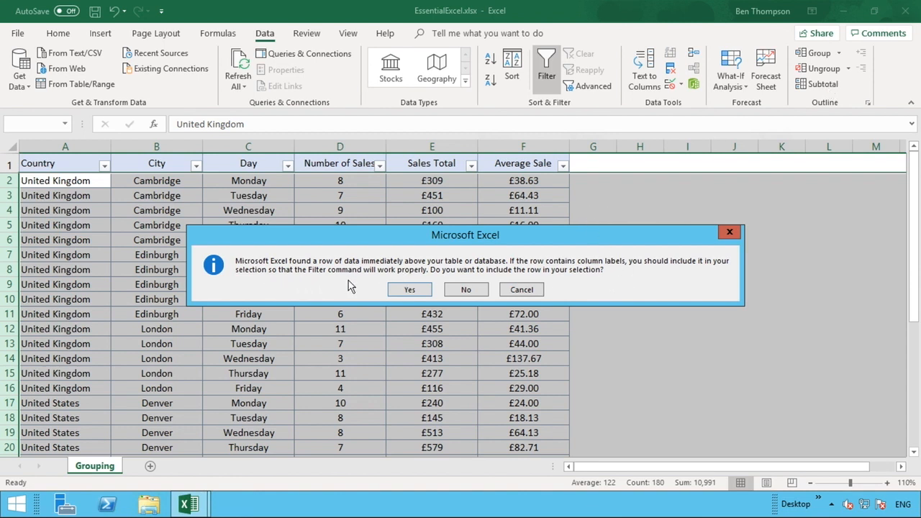
pyautogui.click(407, 290)
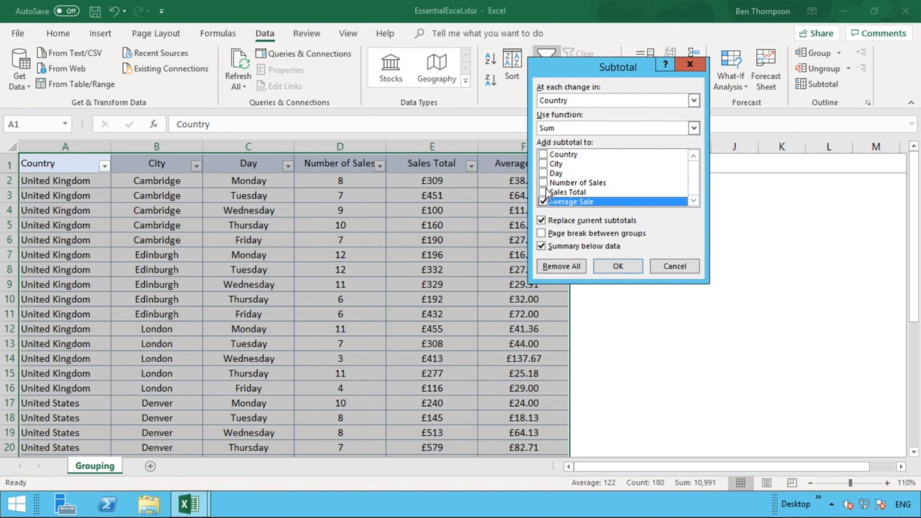
# Set the subtotals to calculate at each change in City using the Sum function
pyautogui.click(564, 102)
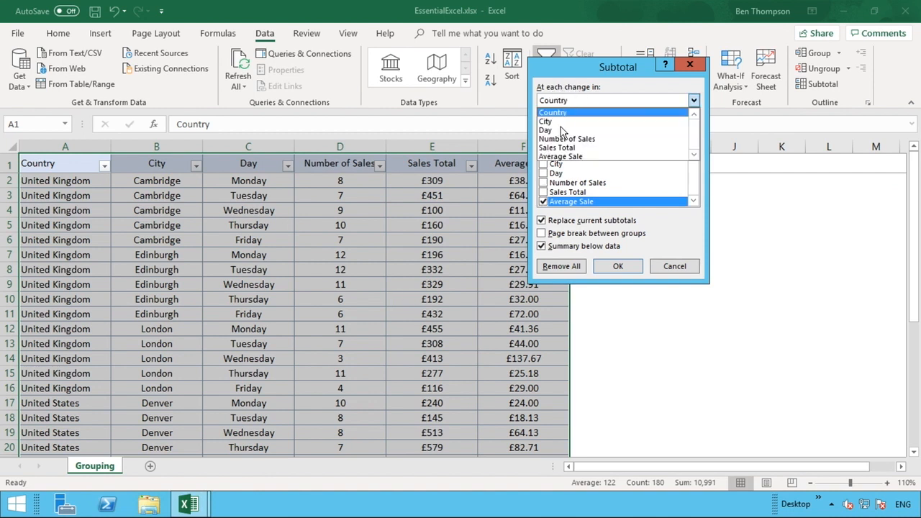
pyautogui.click(560, 130)
pyautogui.click(557, 100)
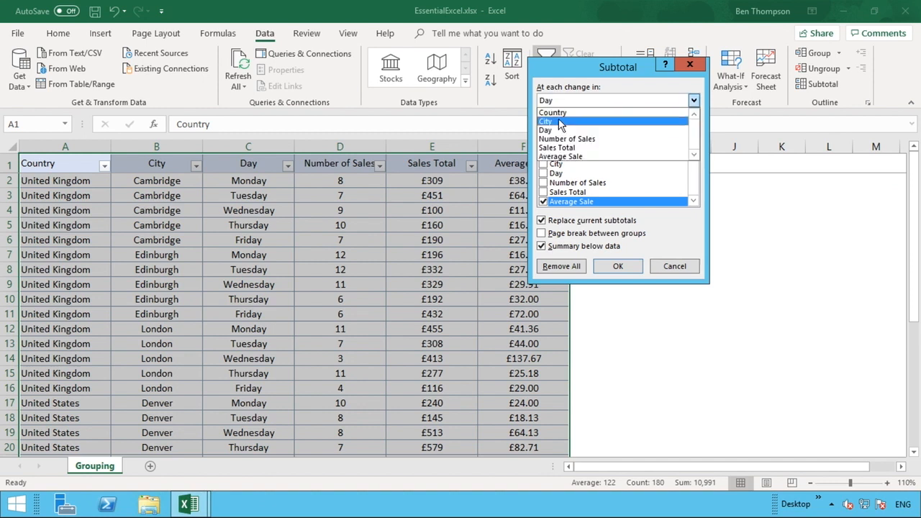
pyautogui.click(560, 120)
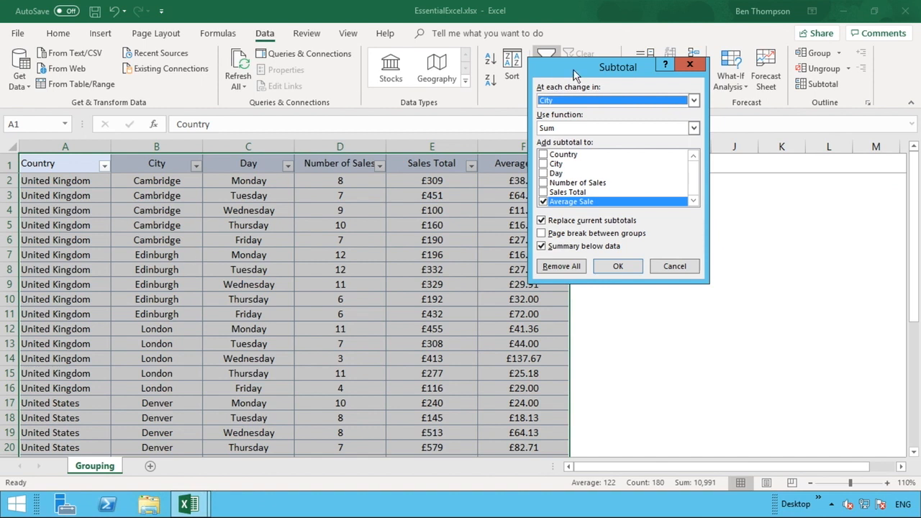
pyautogui.click(573, 134)
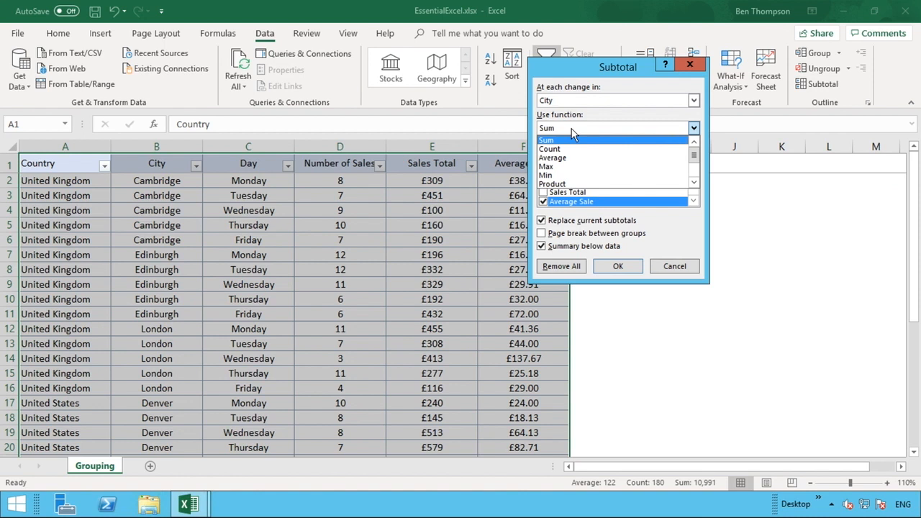
pyautogui.click(569, 141)
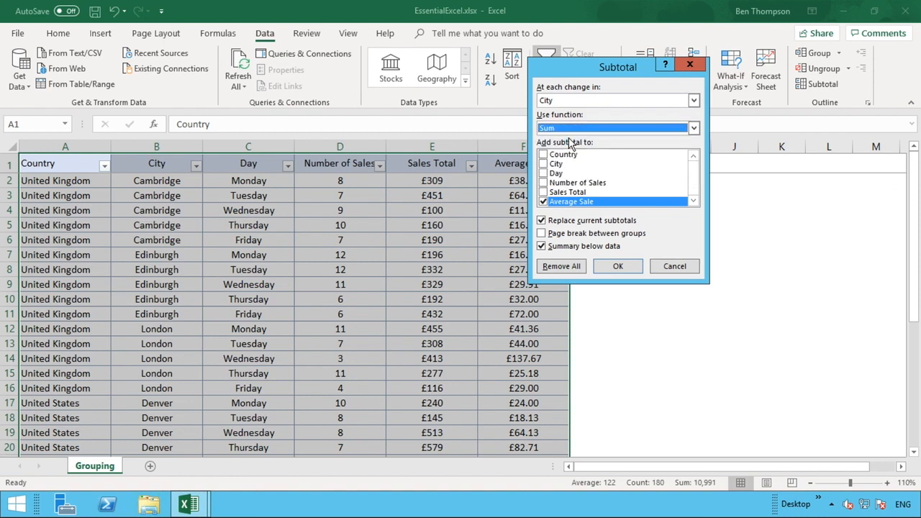
# Add subtotals to Number of Sales and Sales Total but not Average Sale, keep Replace current subtotals enabled, and apply them
pyautogui.click(695, 204)
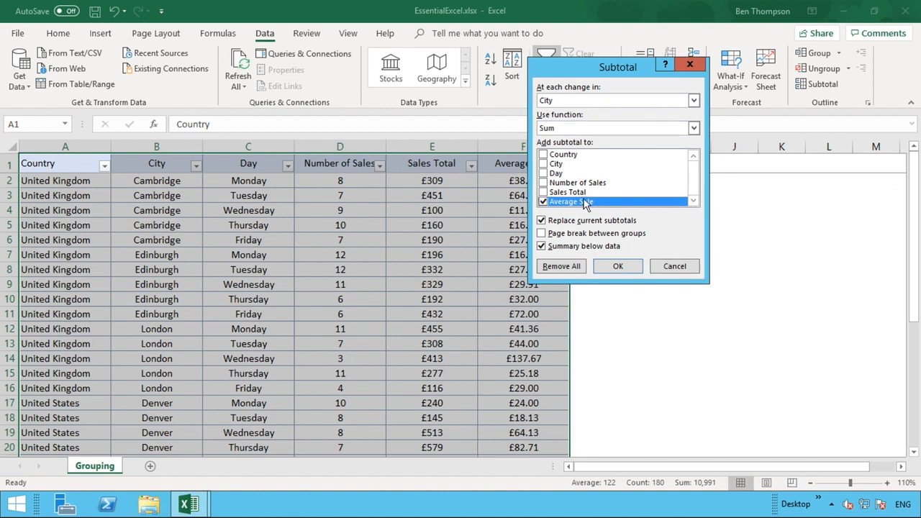
pyautogui.click(543, 202)
pyautogui.click(543, 183)
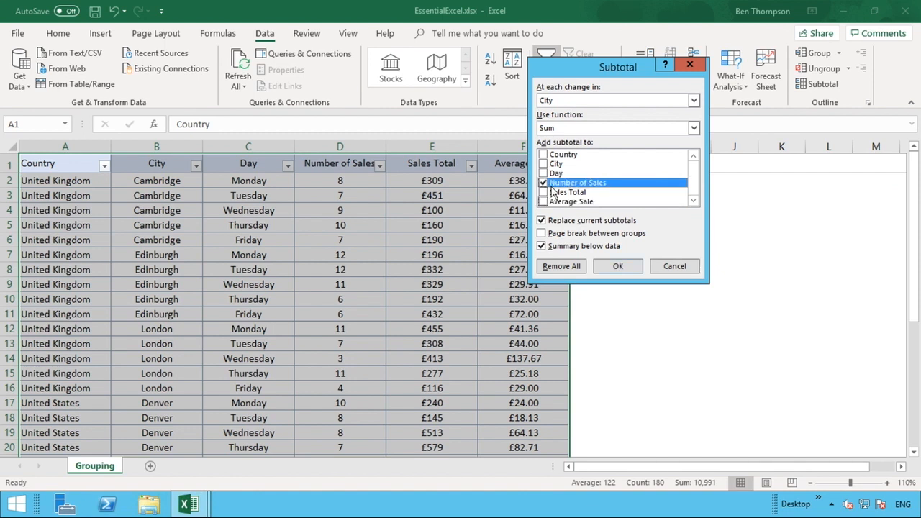
pyautogui.click(544, 195)
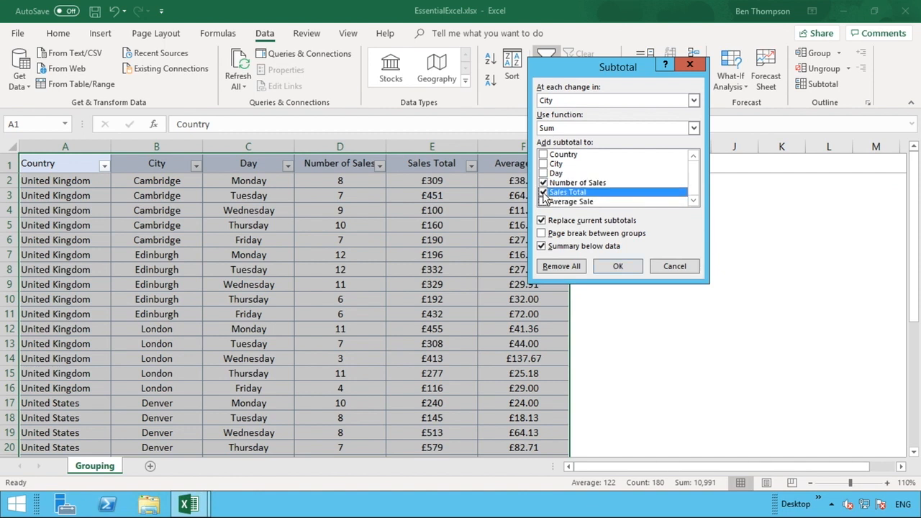
pyautogui.click(629, 237)
pyautogui.click(629, 236)
pyautogui.click(554, 221)
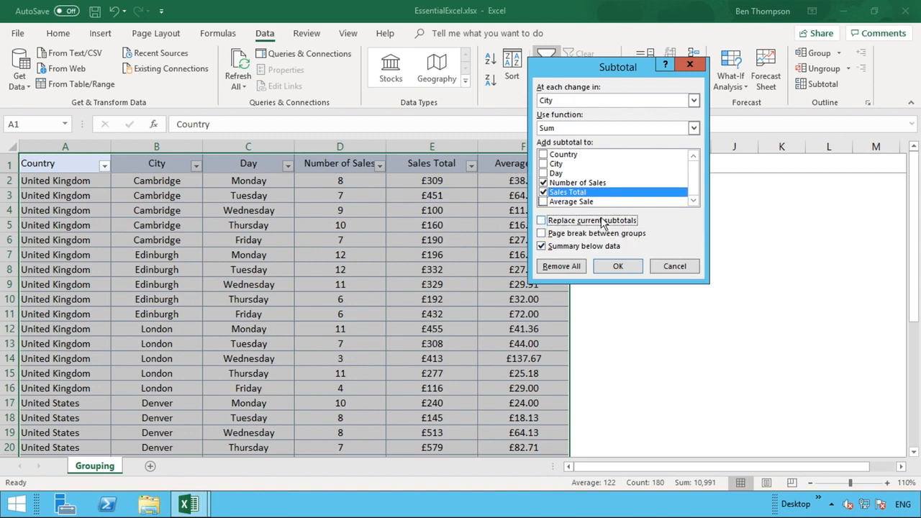
pyautogui.click(544, 221)
pyautogui.click(615, 267)
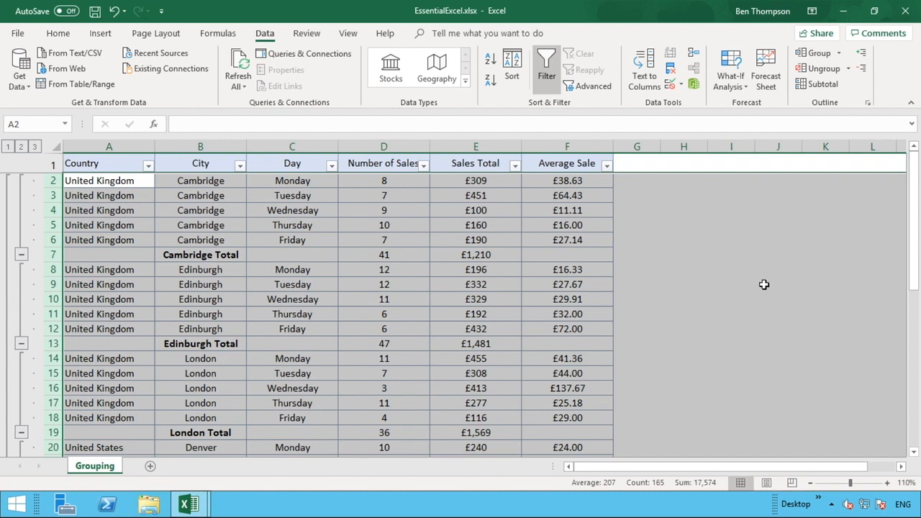
# Review the subtotal rows at the end of the data and collapse the outline to level 1, showing only the Grand Total
pyautogui.moveTo(915, 220); pyautogui.dragTo(914, 441)
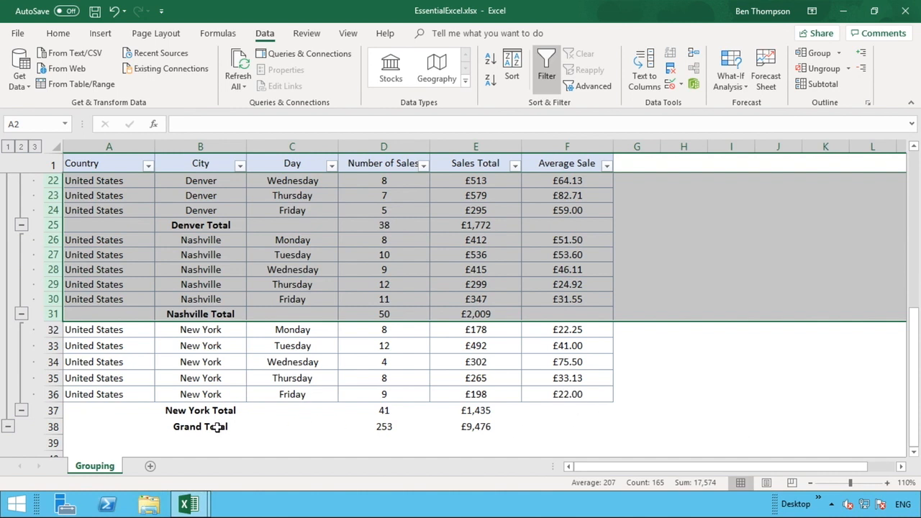
pyautogui.click(9, 148)
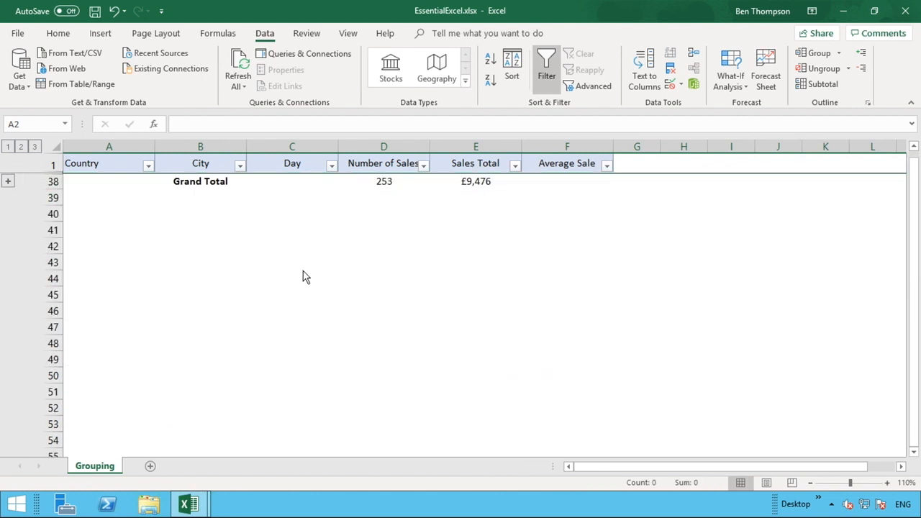
pyautogui.click(199, 159)
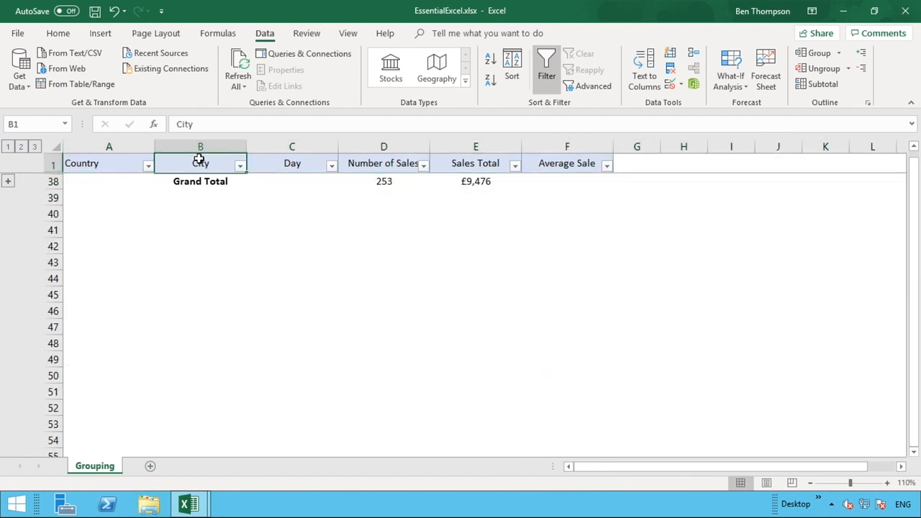
pyautogui.press('Down')
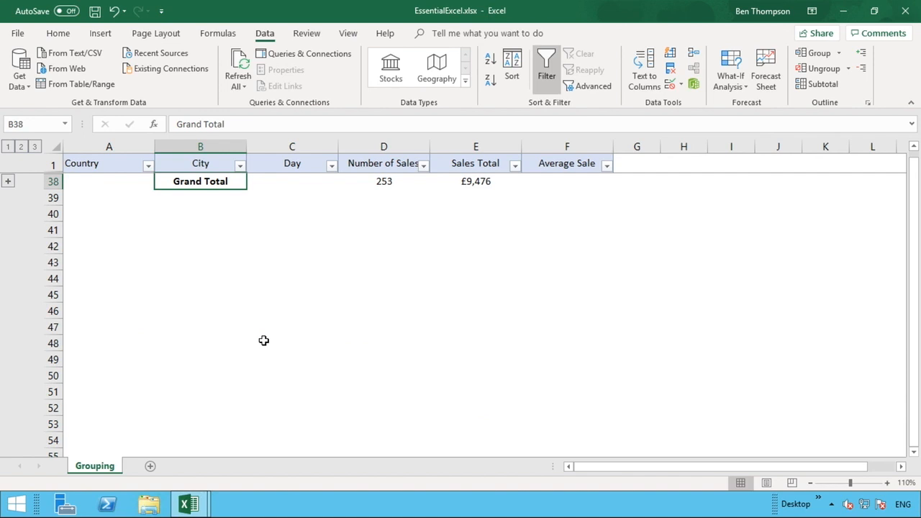
# Show outline level 2 with the city totals, and expand and collapse London's detail rows
pyautogui.click(21, 147)
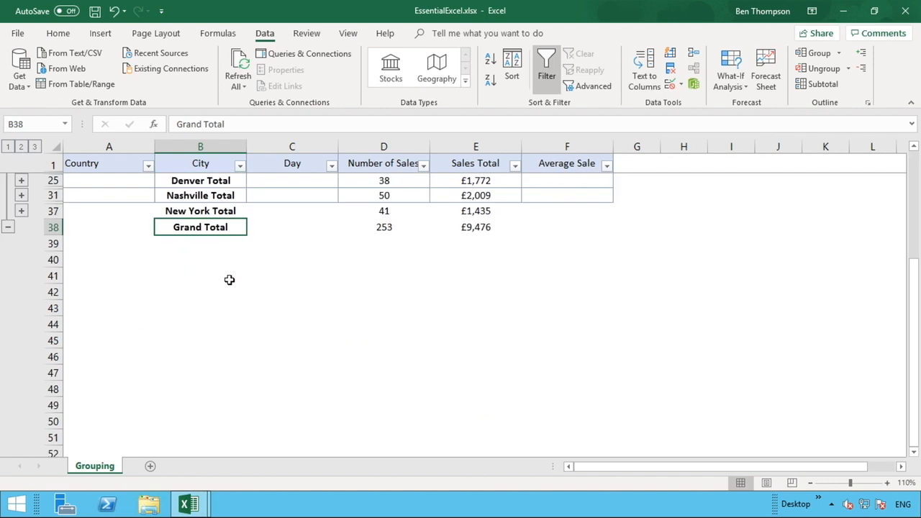
pyautogui.click(199, 161)
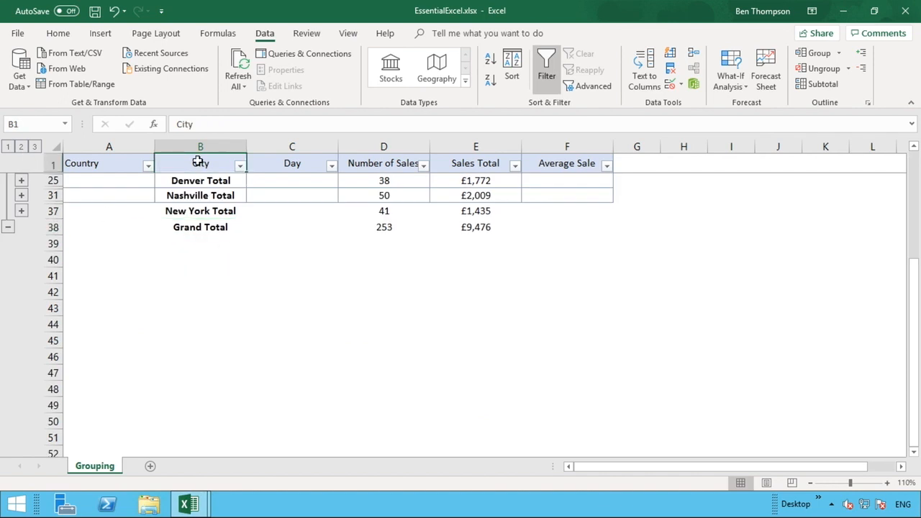
pyautogui.press('Down')
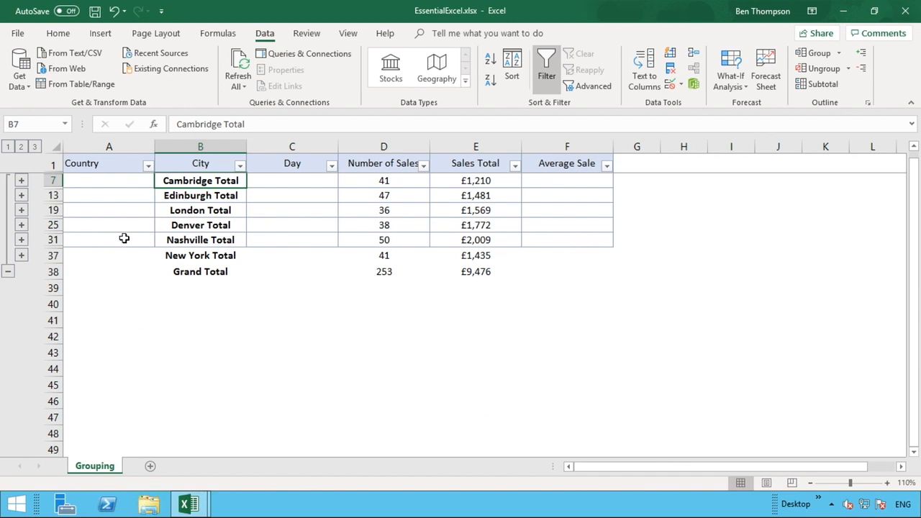
pyautogui.click(21, 211)
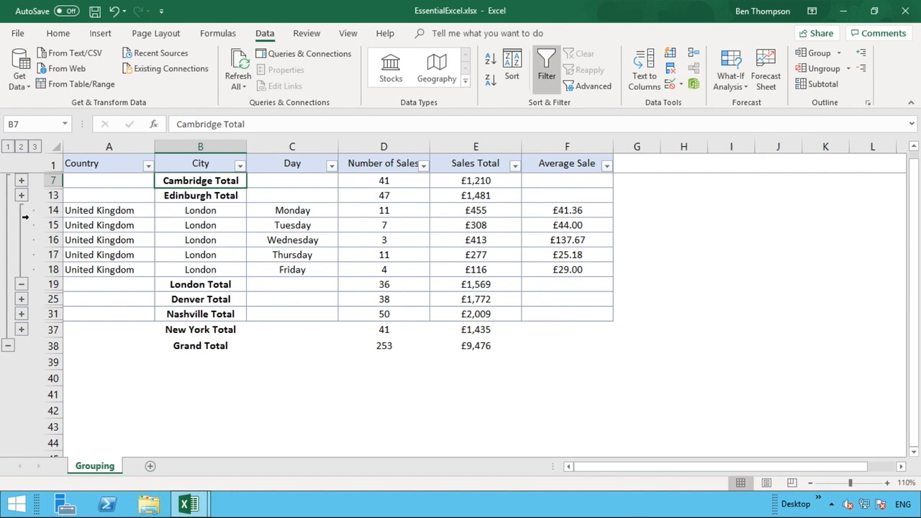
pyautogui.click(21, 284)
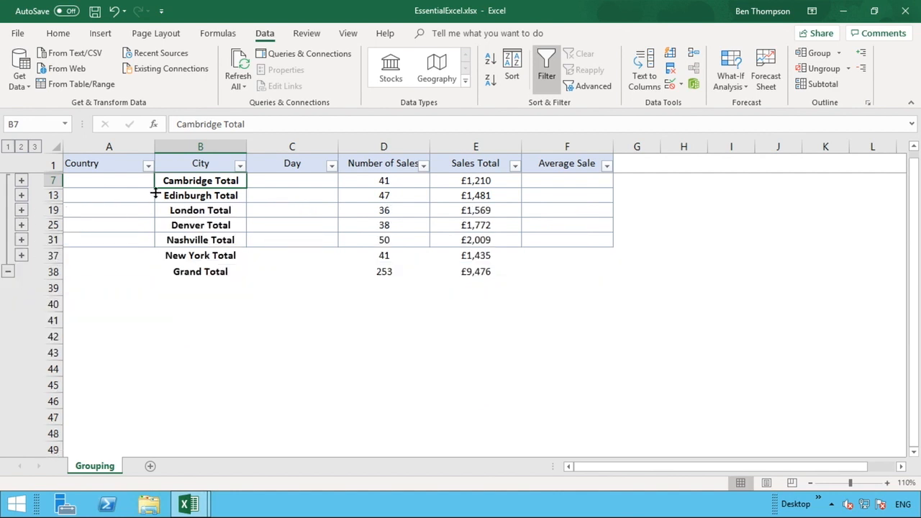
# Expand the outline to level 3 and go to the first Cambridge row in the City column
pyautogui.click(34, 147)
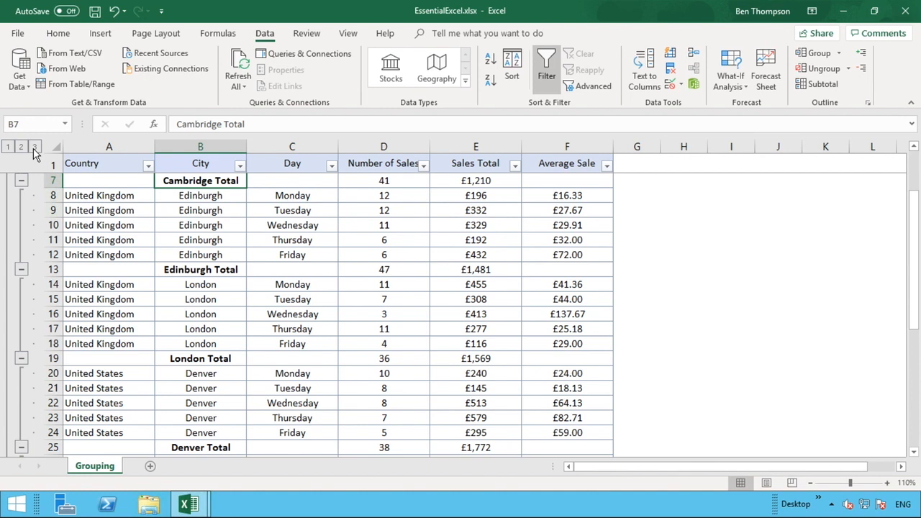
pyautogui.click(184, 161)
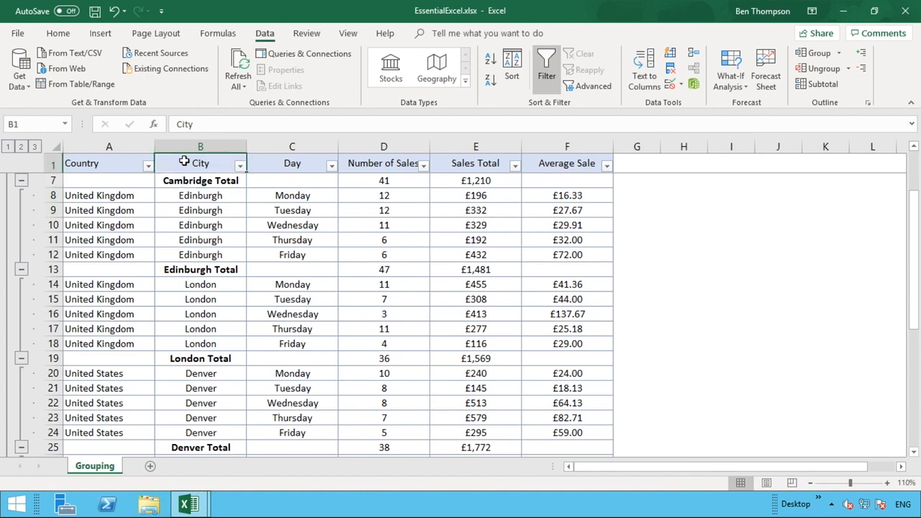
pyautogui.press('Down')
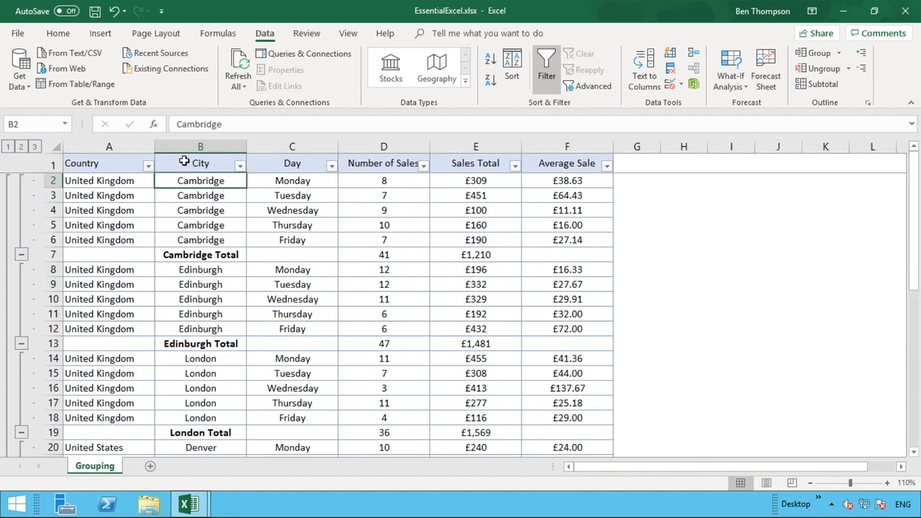